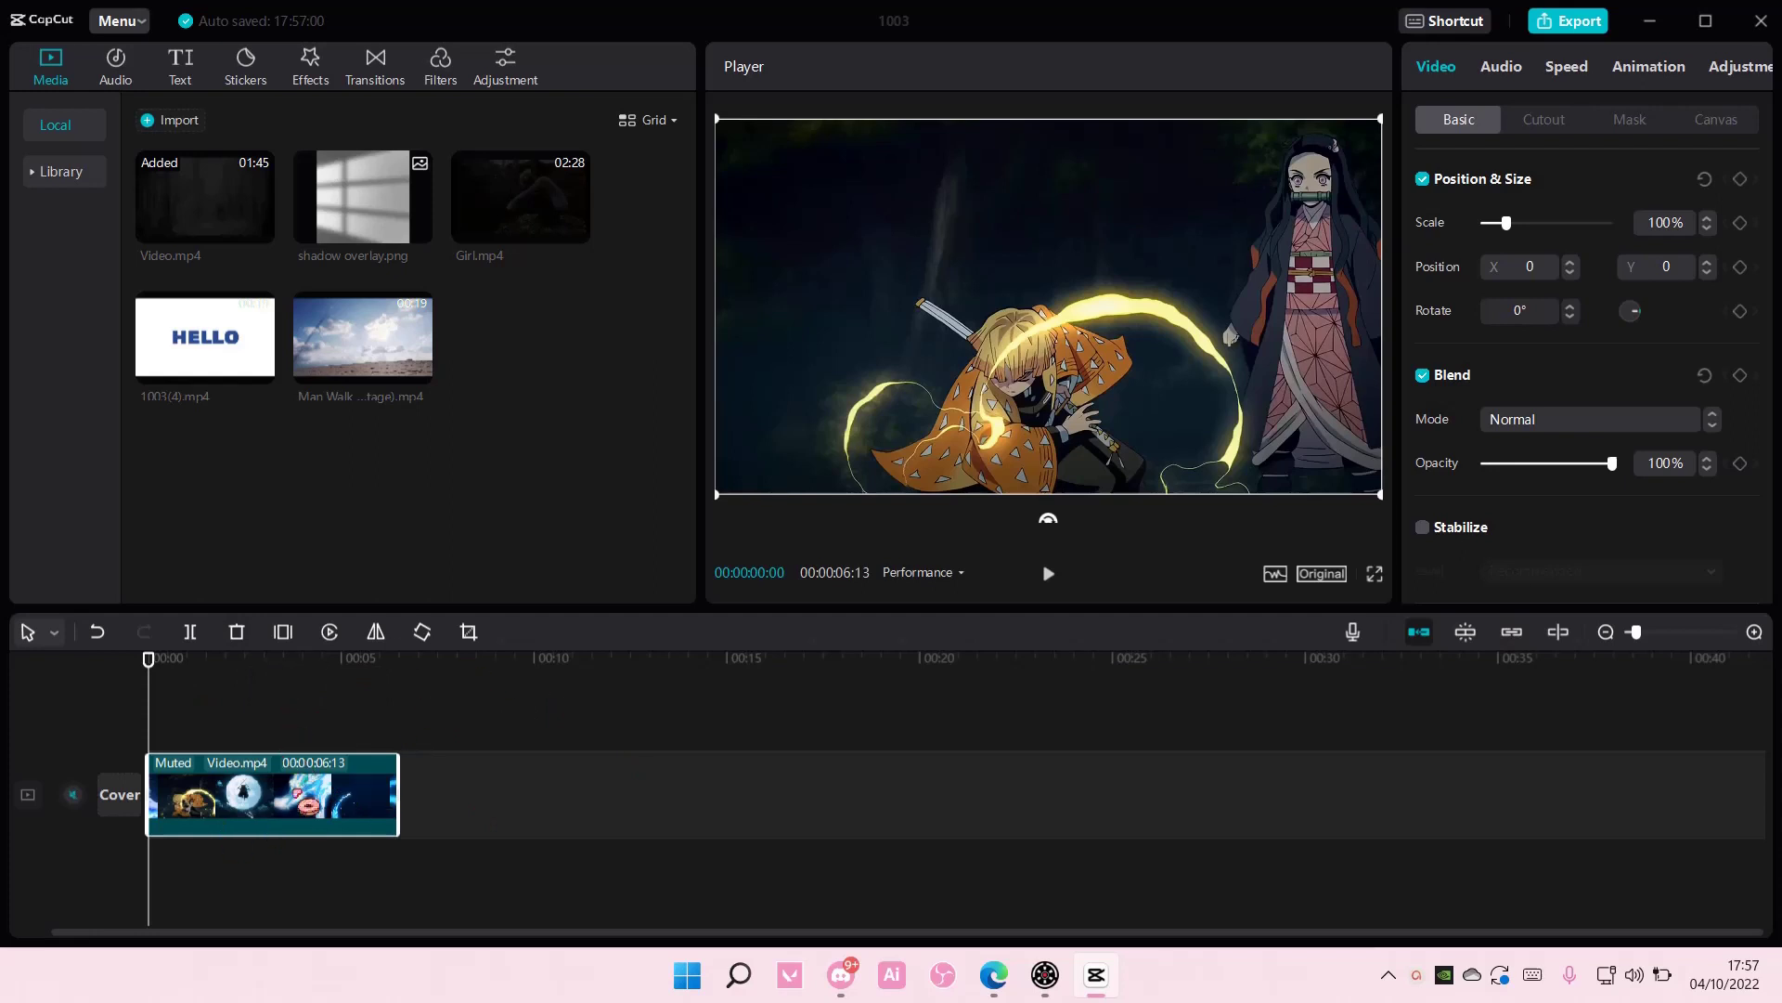
# - Copy the anime clip and paste the duplicate onto a new track above
pyautogui.rightClick(325, 759)
pyautogui.click(369, 655)
pyautogui.click(286, 731)
pyautogui.rightClick(279, 724)
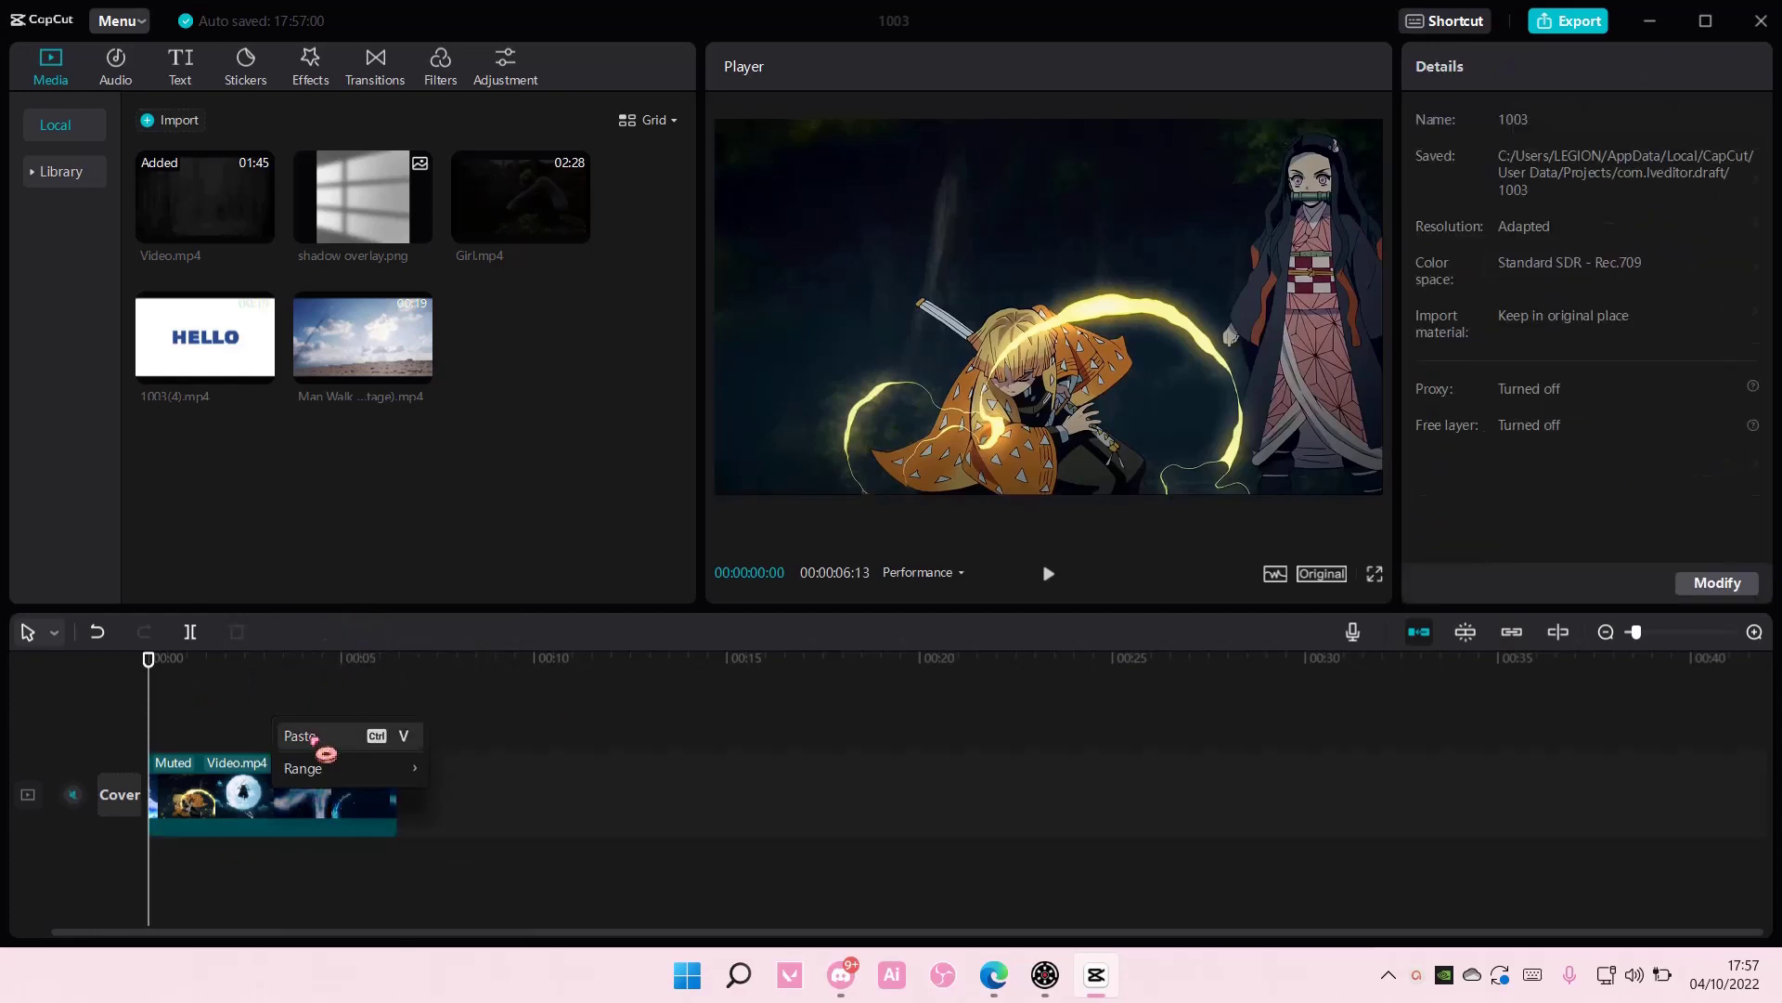
pyautogui.click(304, 737)
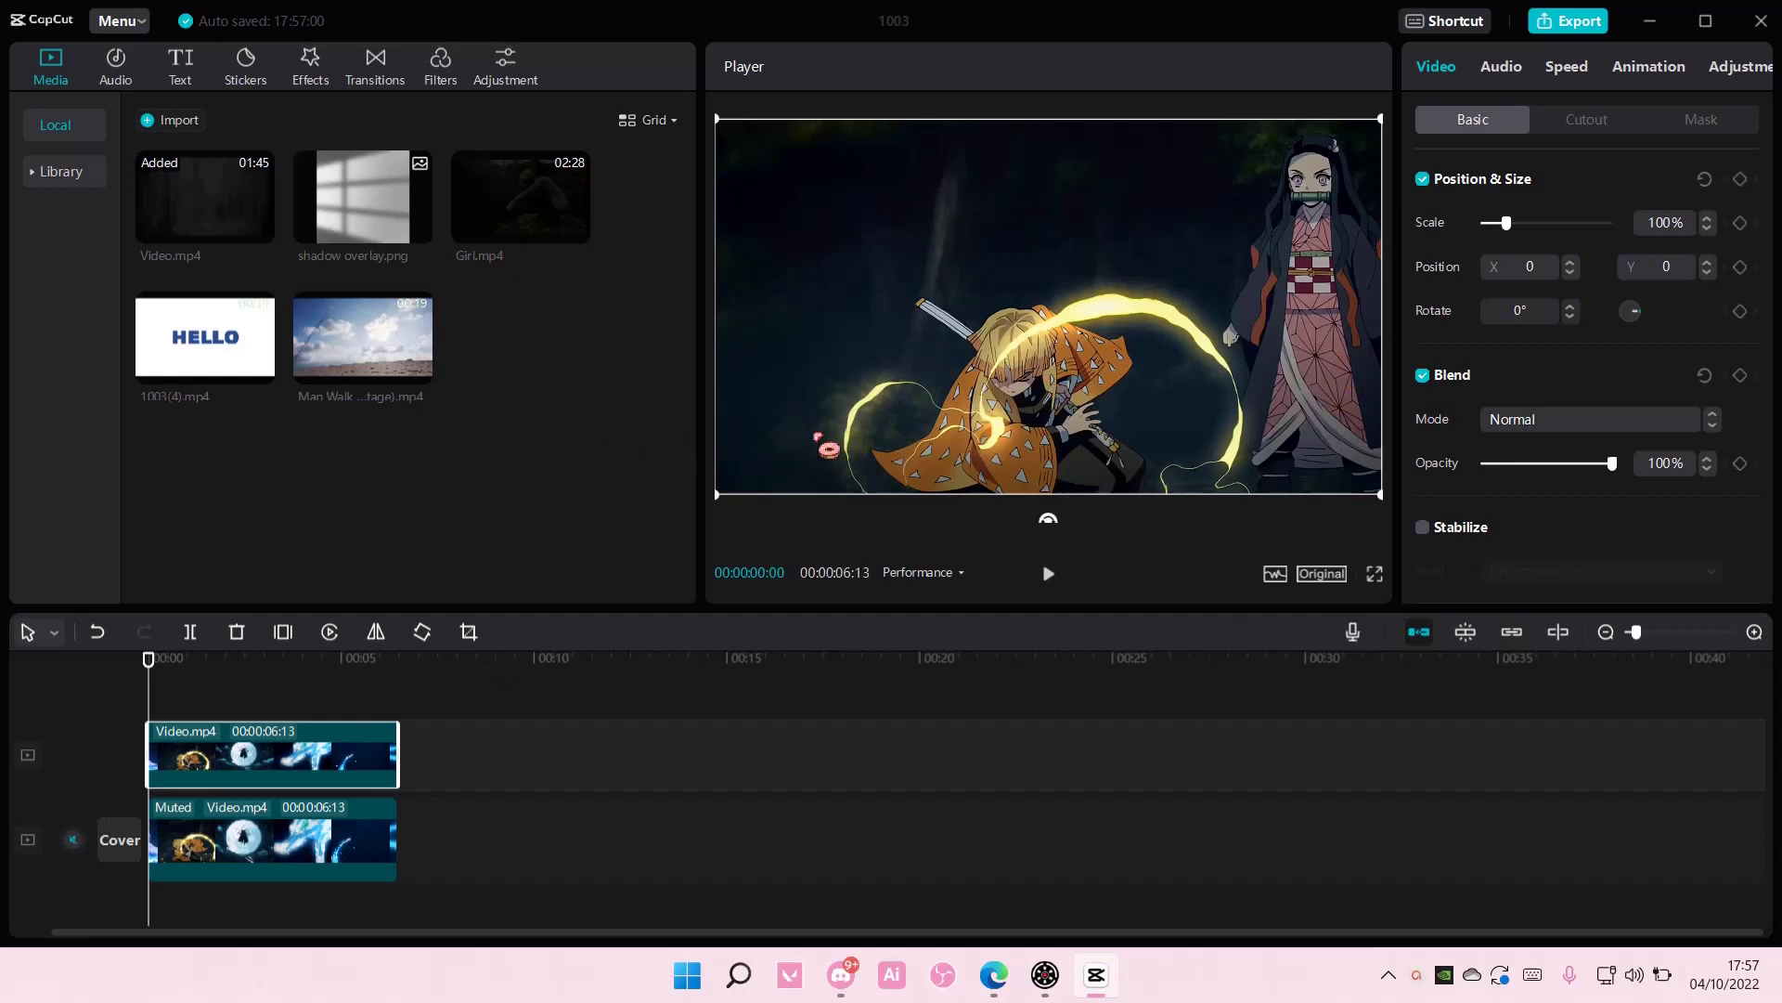
# - Blend the copied clip with Color dodge at 82% opacity
pyautogui.click(1530, 423)
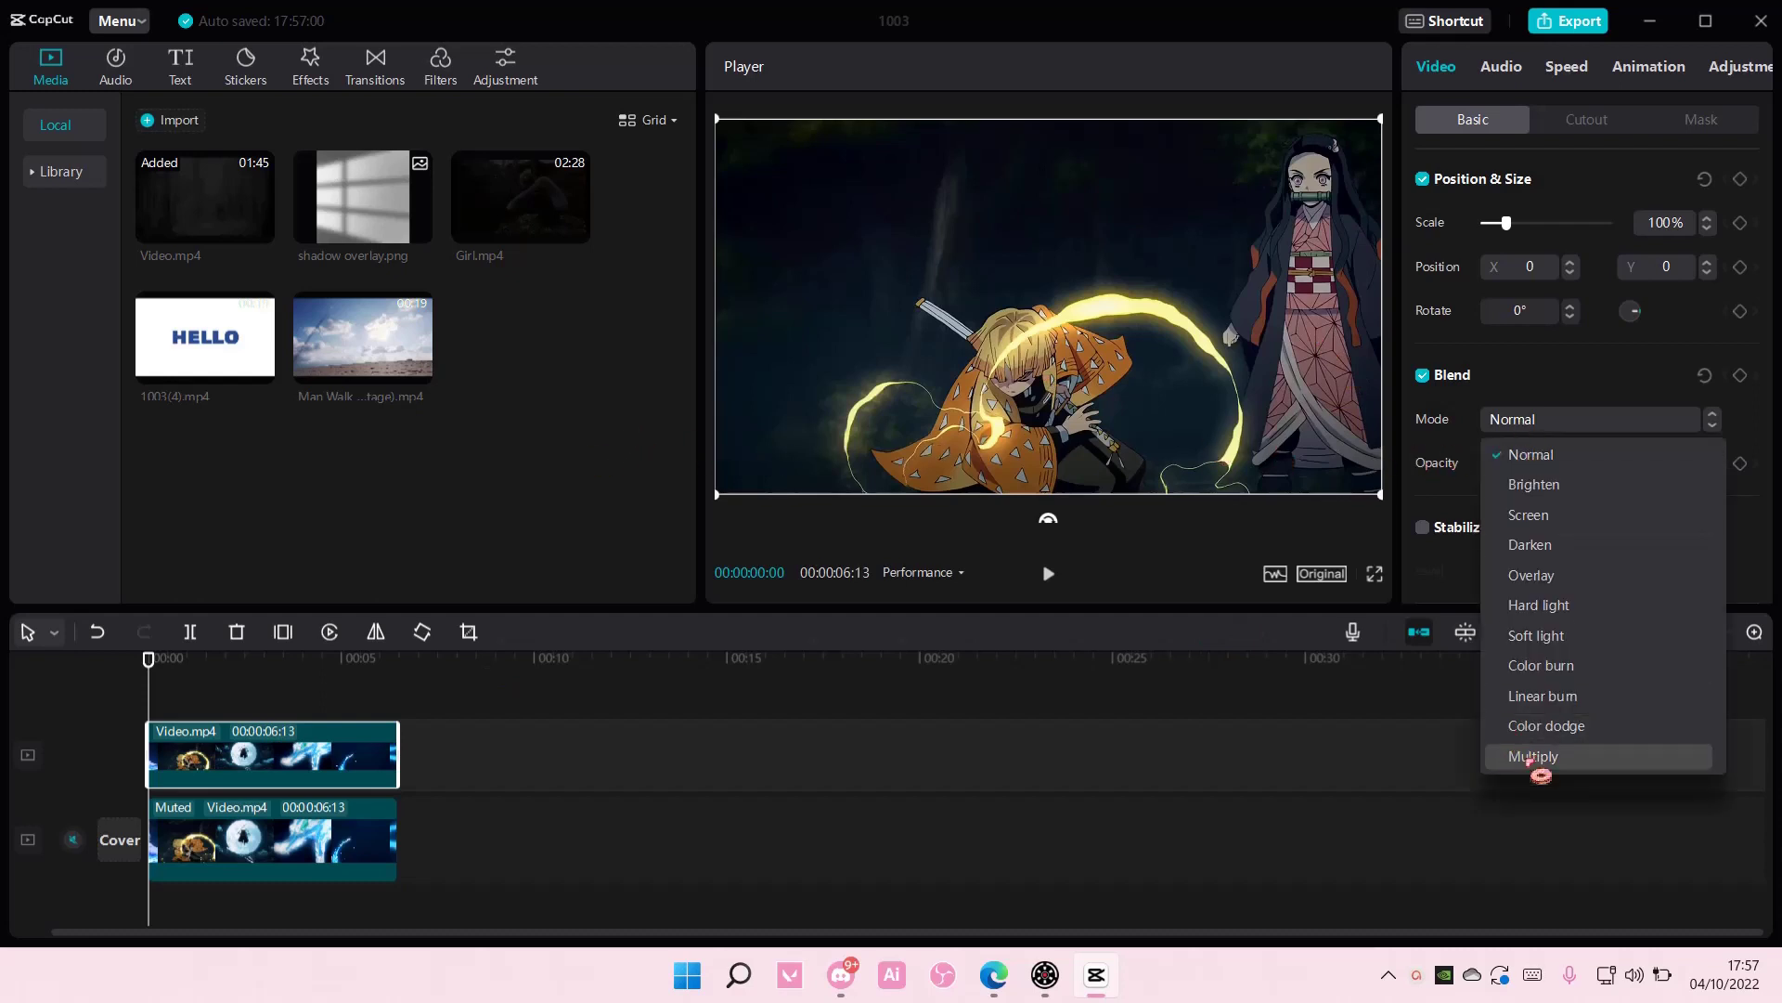
pyautogui.click(1547, 726)
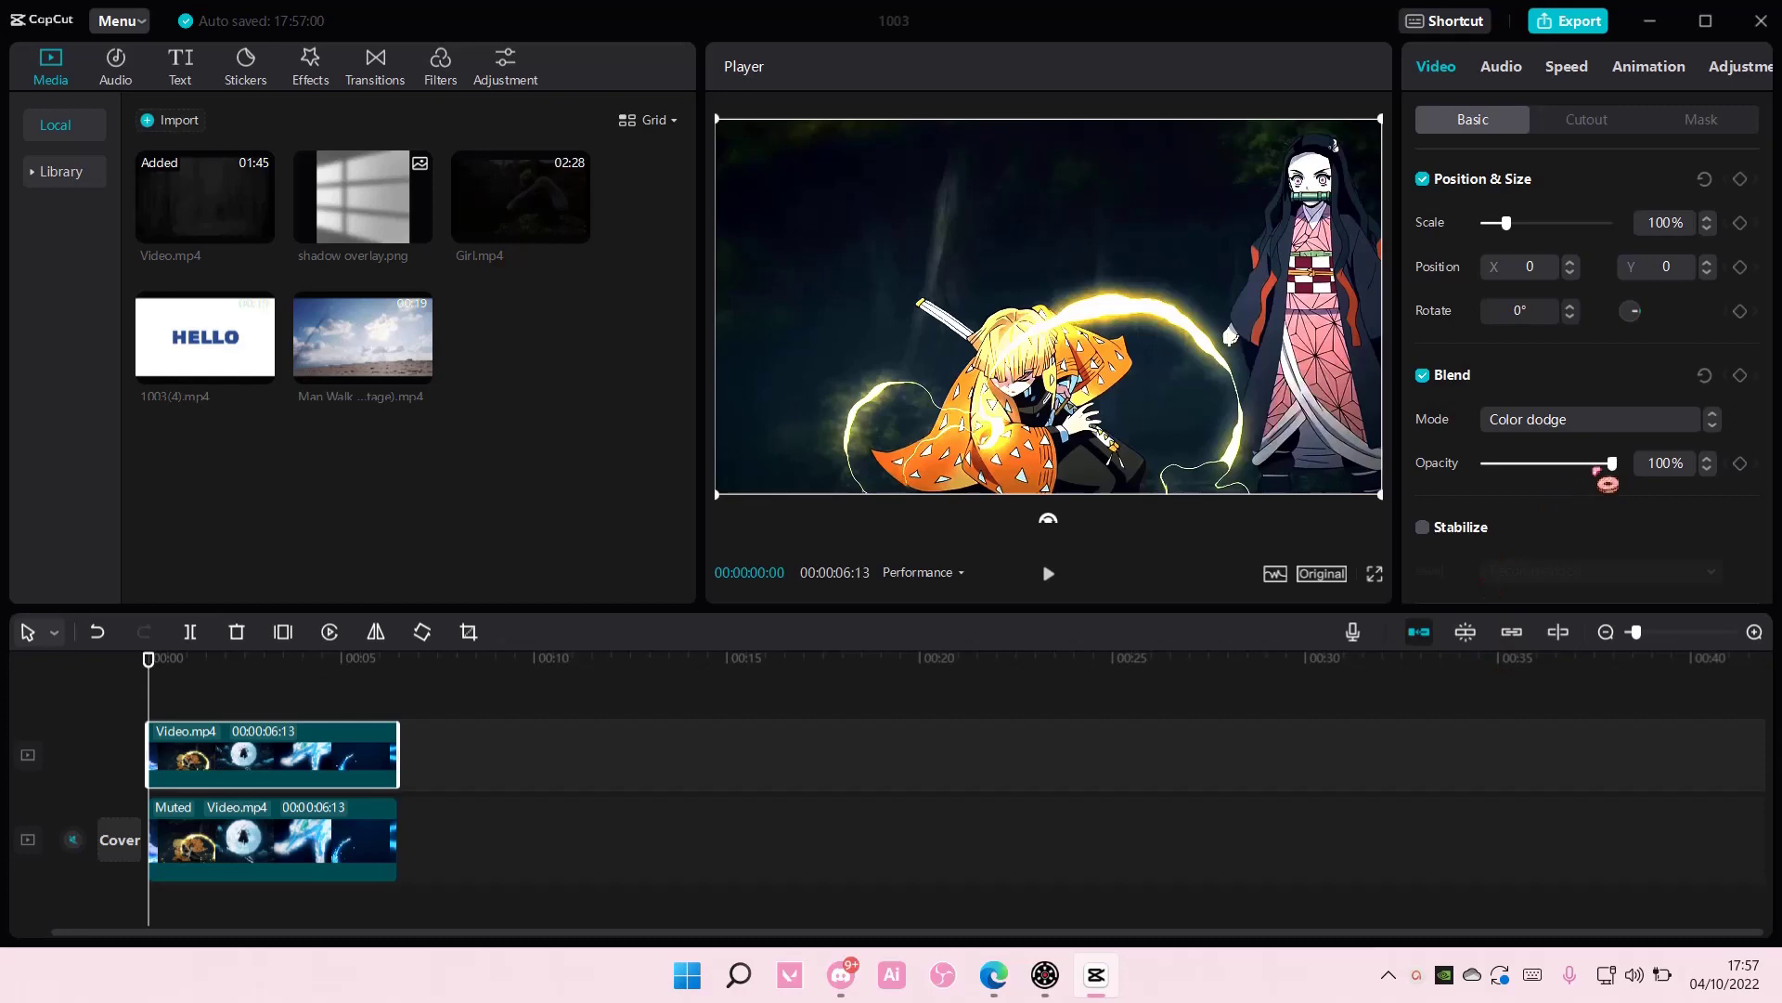
pyautogui.moveTo(1613, 463); pyautogui.dragTo(1577, 464)
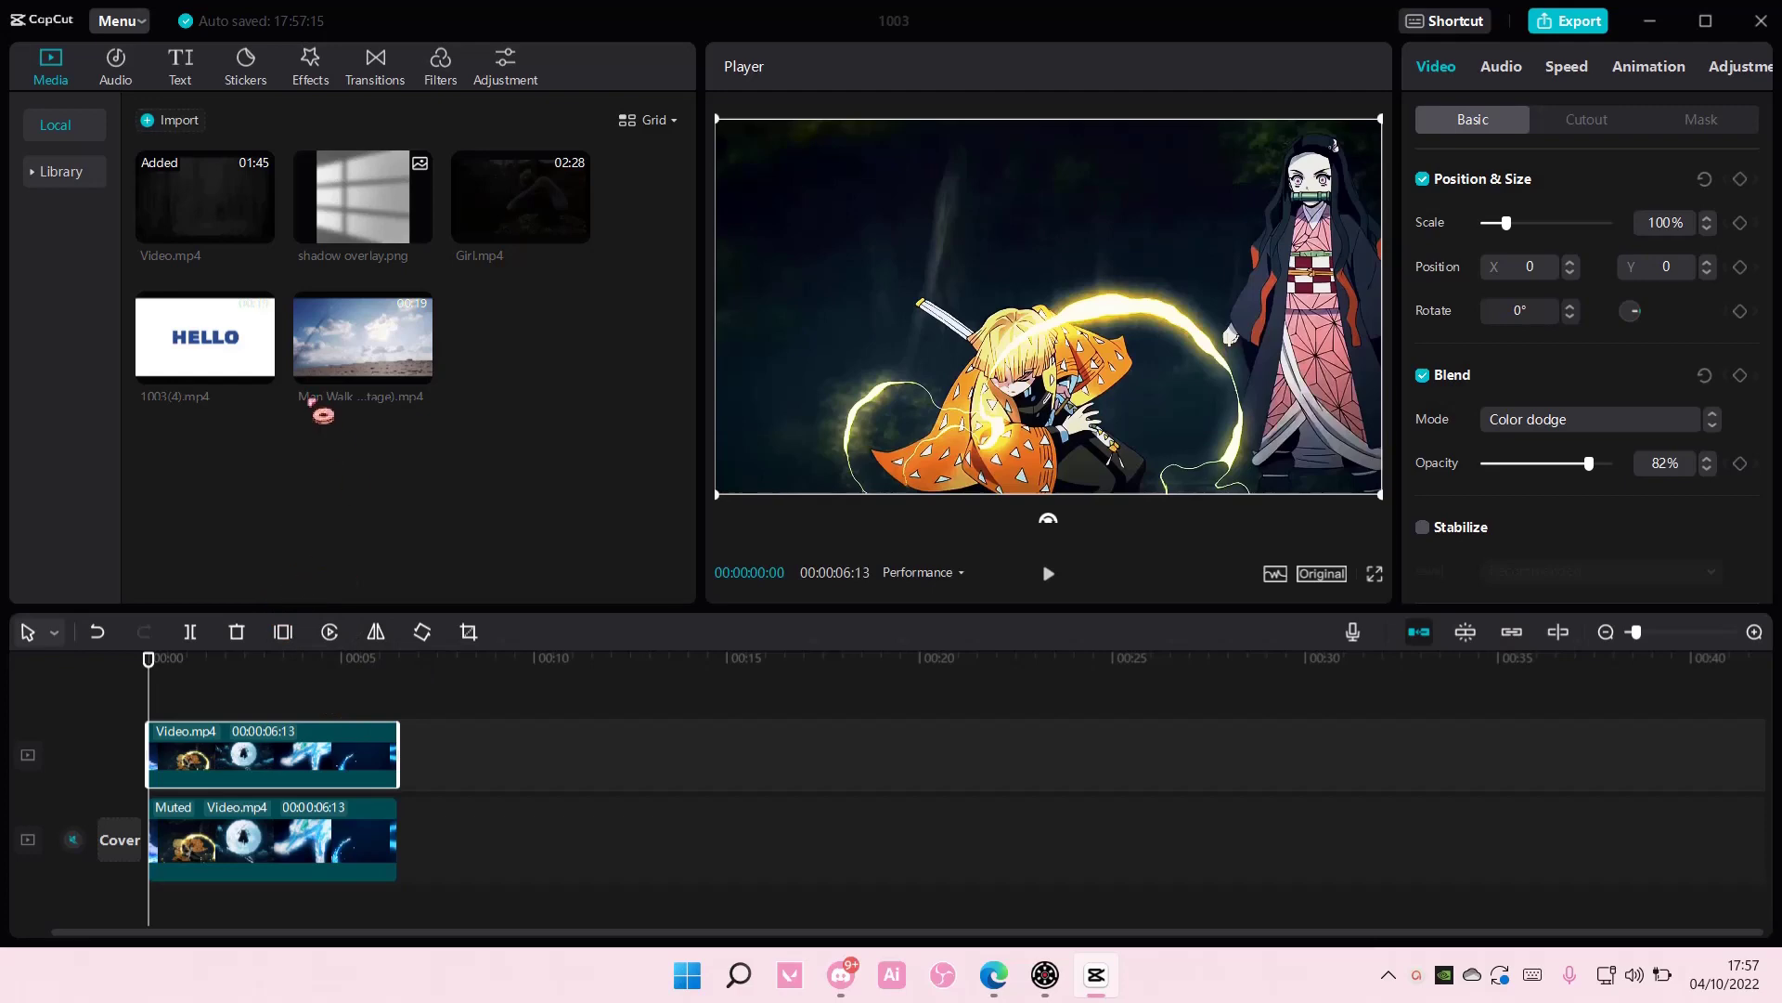
# - Add Edge Glow from the Basic effects, stretch it to the clip end, and set Glow to 43
pyautogui.click(310, 63)
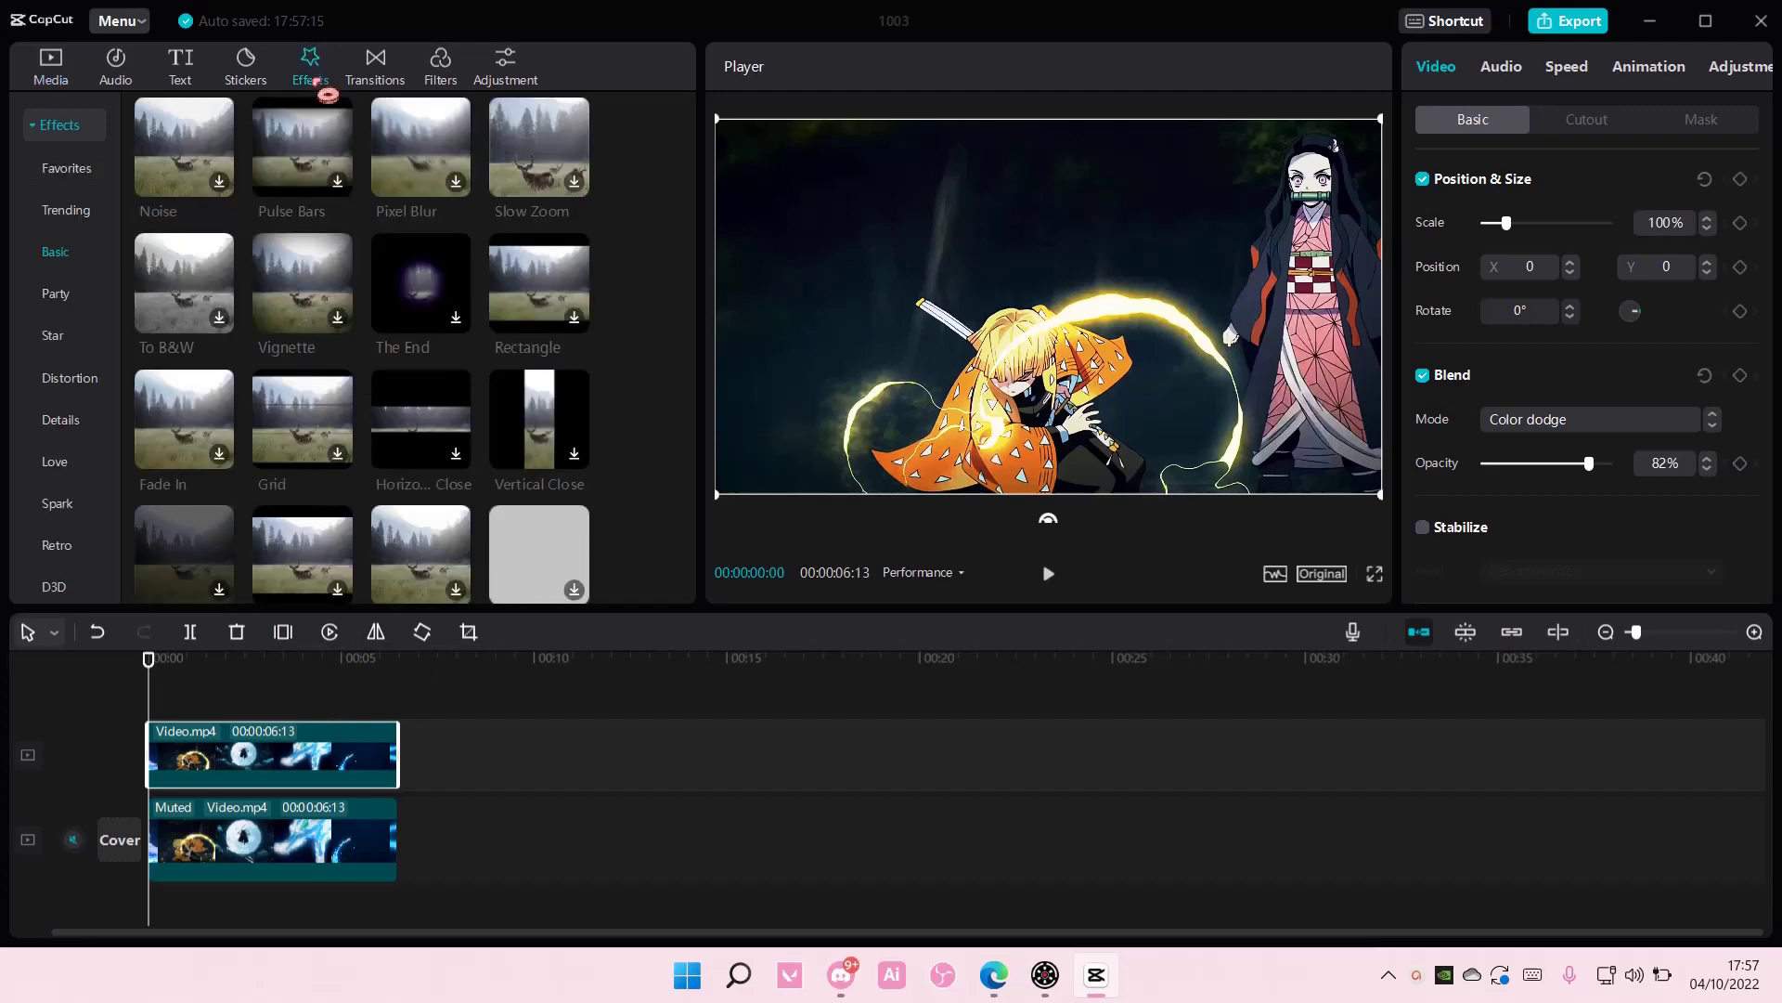
pyautogui.scroll(-3, 397, 348)
pyautogui.scroll(-3, 397, 348)
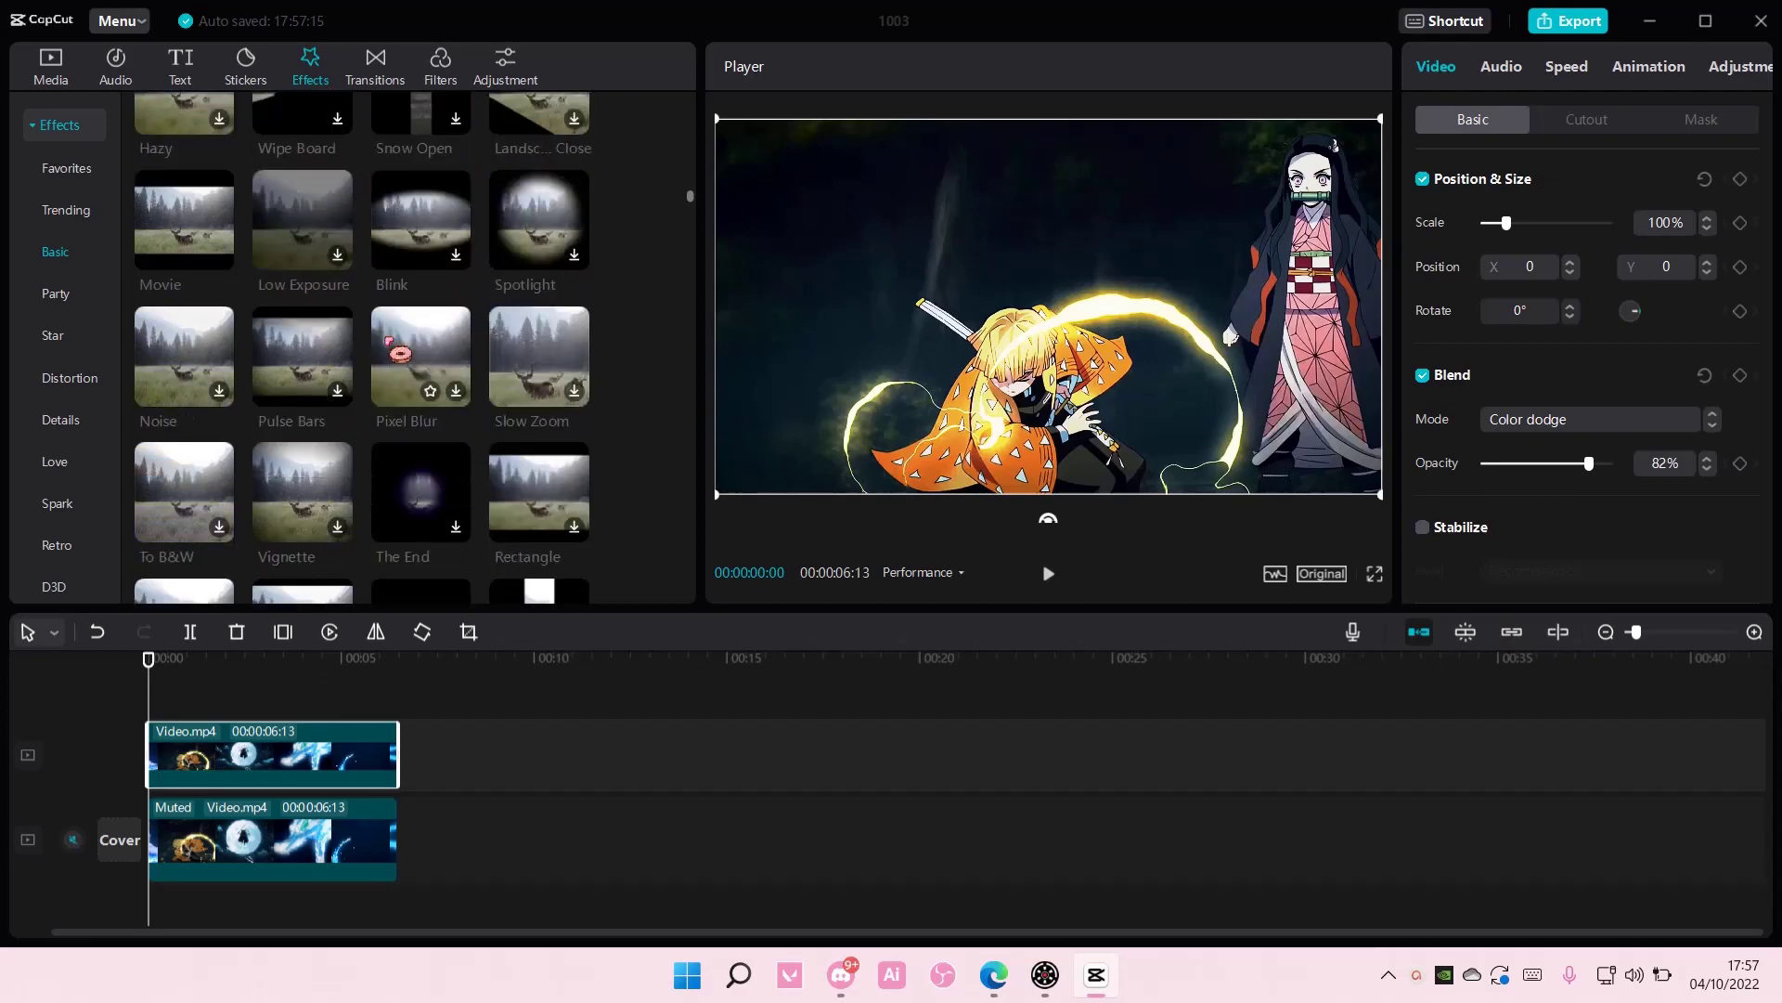
pyautogui.scroll(-4, 397, 348)
pyautogui.scroll(-3, 398, 351)
pyautogui.scroll(-3, 396, 350)
pyautogui.scroll(-3, 397, 351)
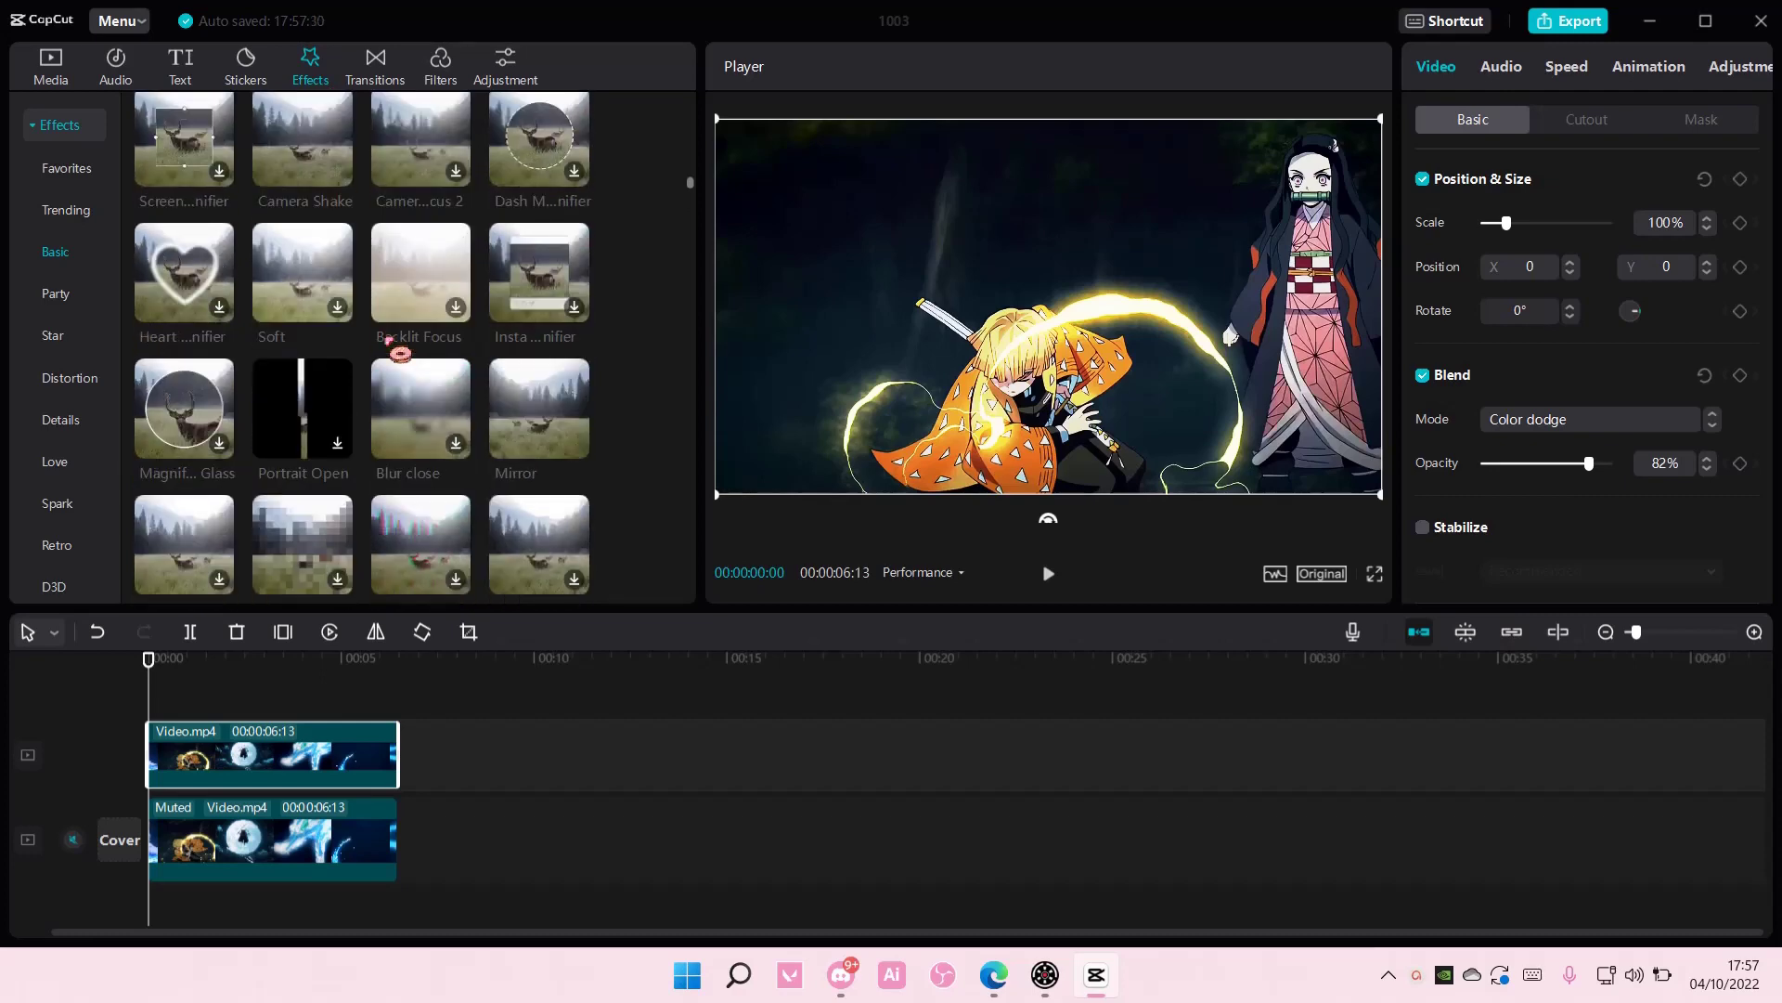
pyautogui.scroll(1, 400, 351)
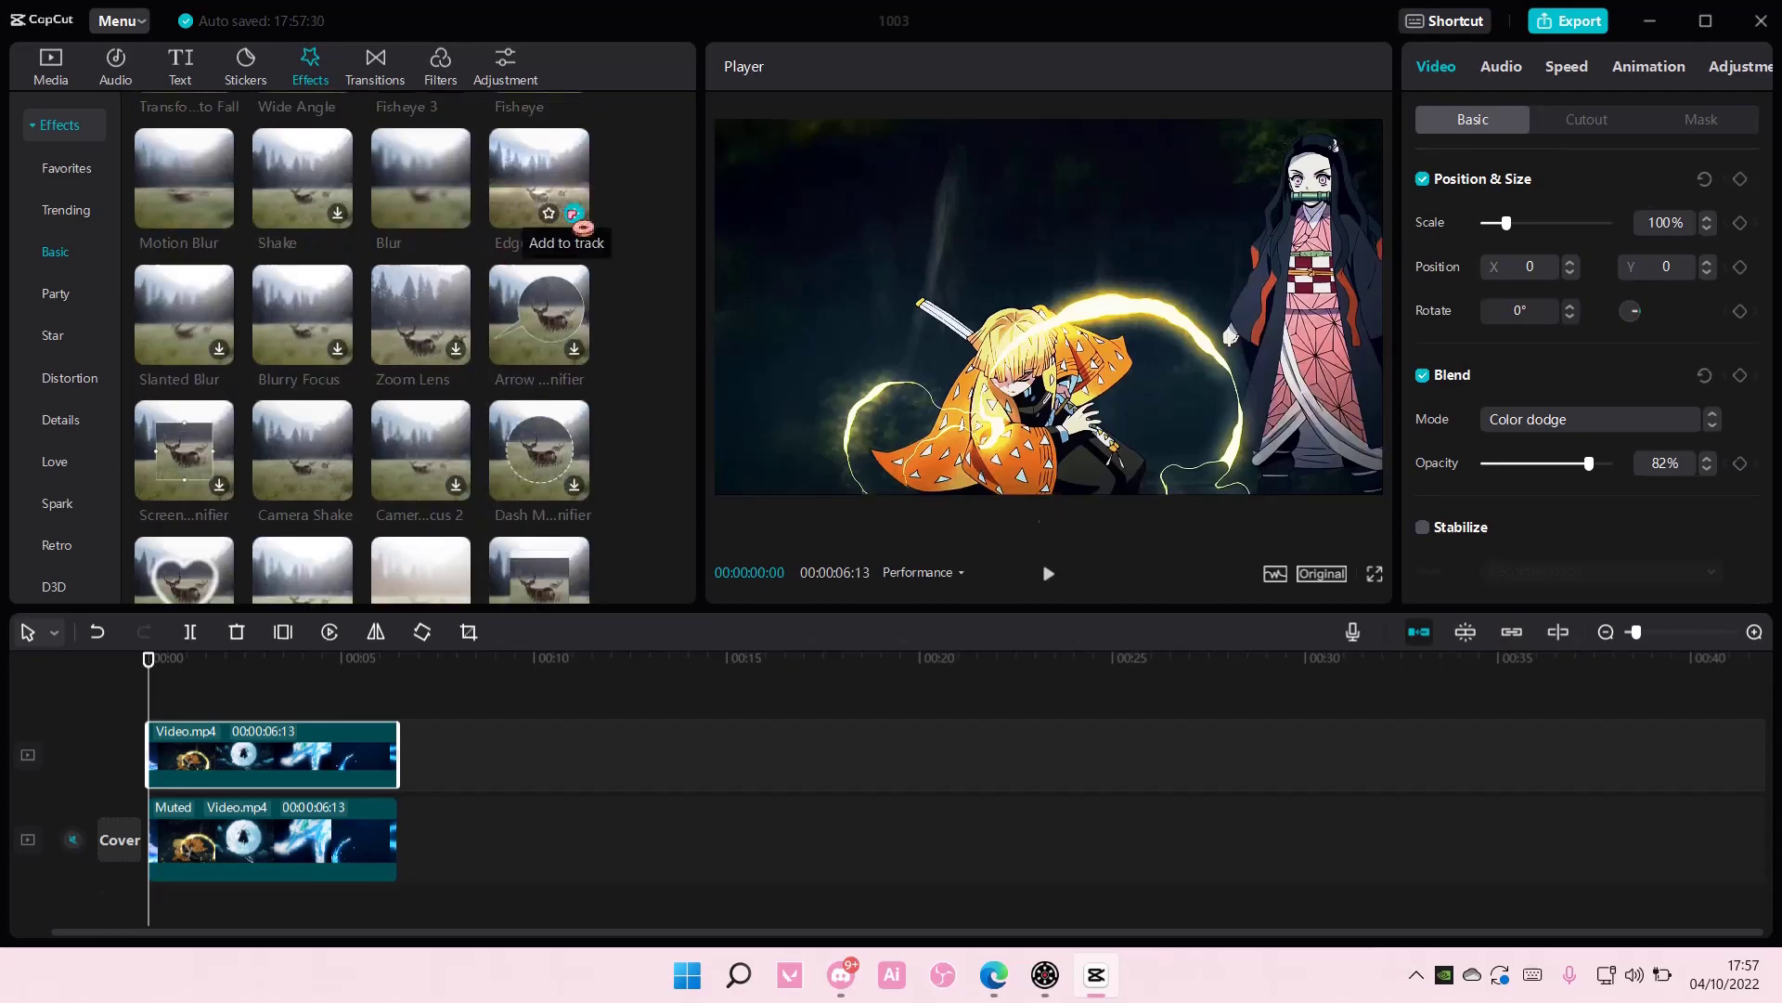
pyautogui.click(574, 212)
pyautogui.moveTo(265, 731); pyautogui.dragTo(399, 732)
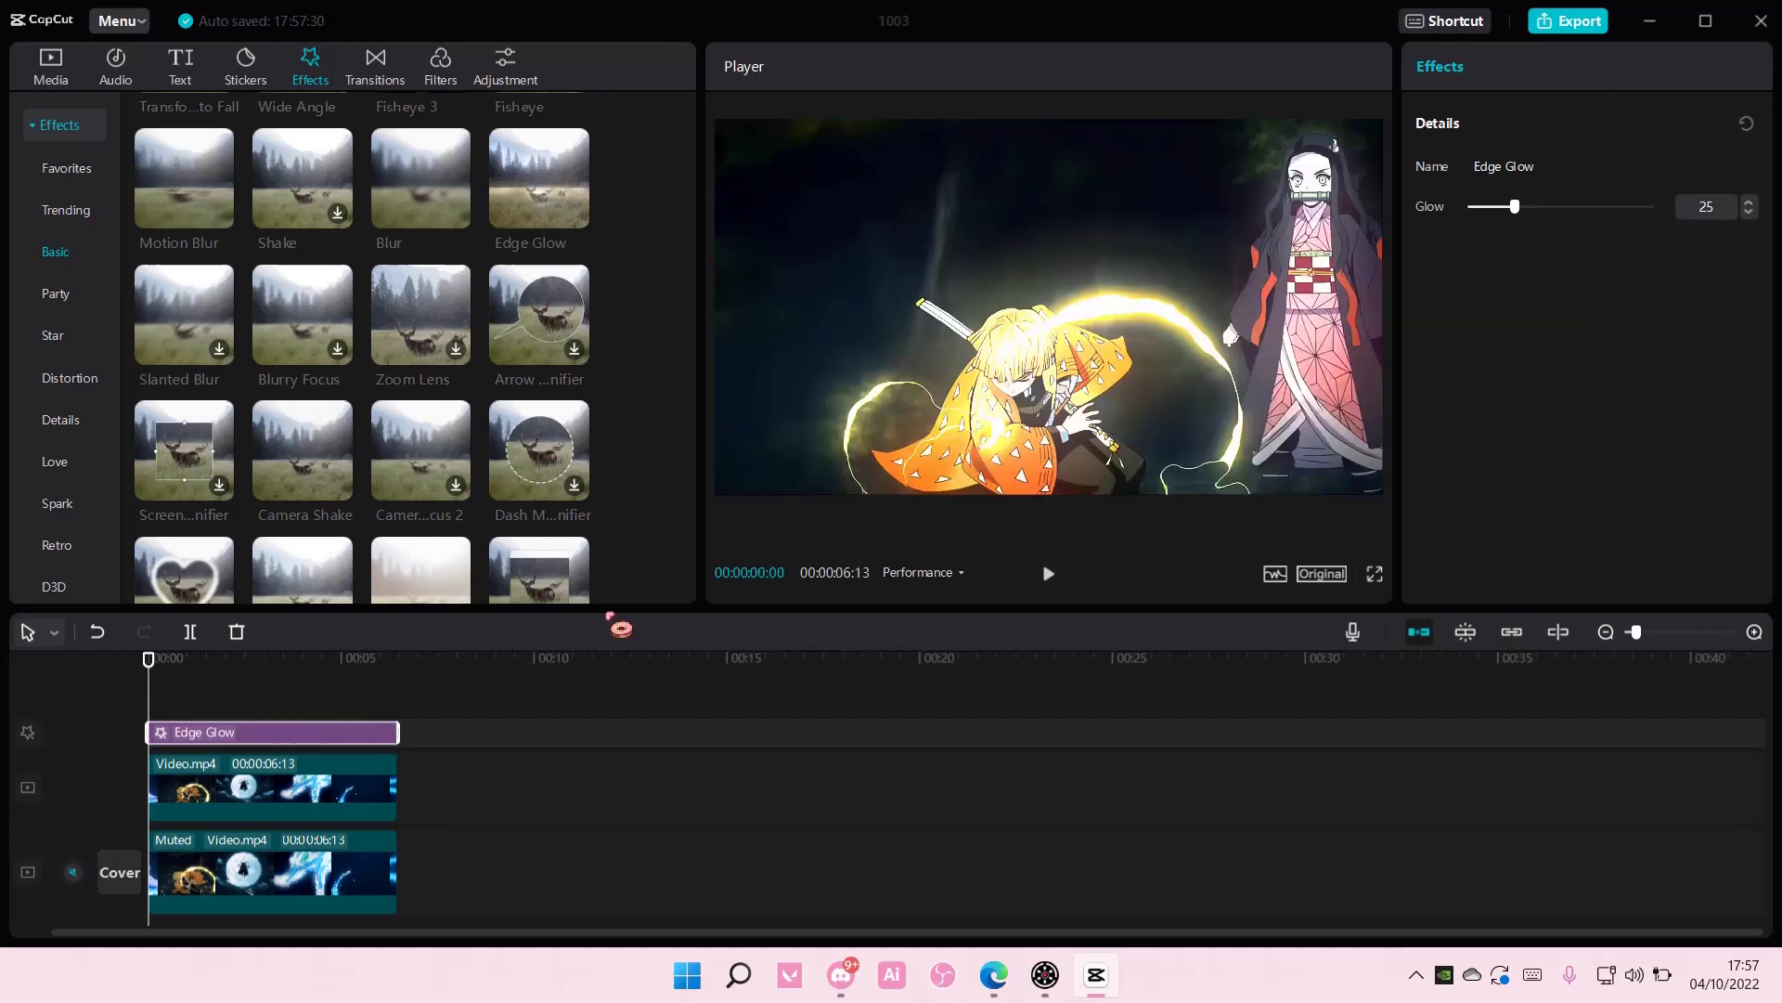
pyautogui.moveTo(1515, 206); pyautogui.dragTo(1544, 207)
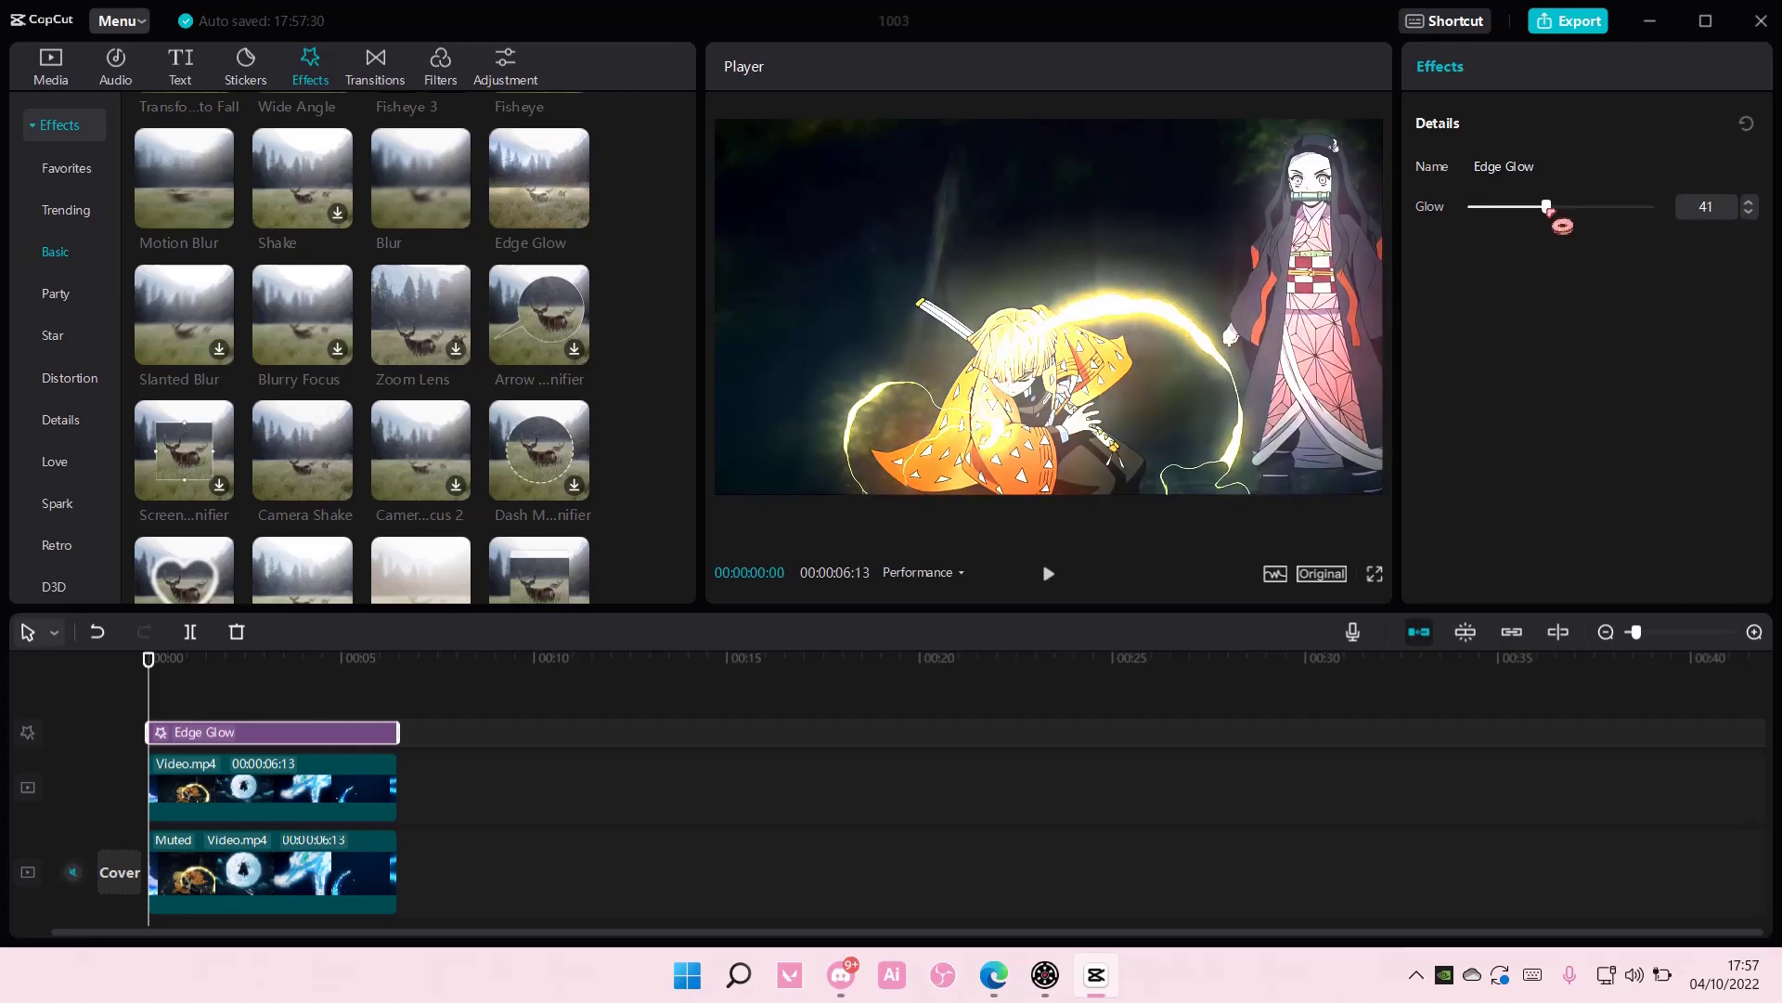
# - Give the bottom muted clip contrast 19, highlight -14, shadow -27 and lightness -10
pyautogui.click(329, 889)
pyautogui.click(1733, 68)
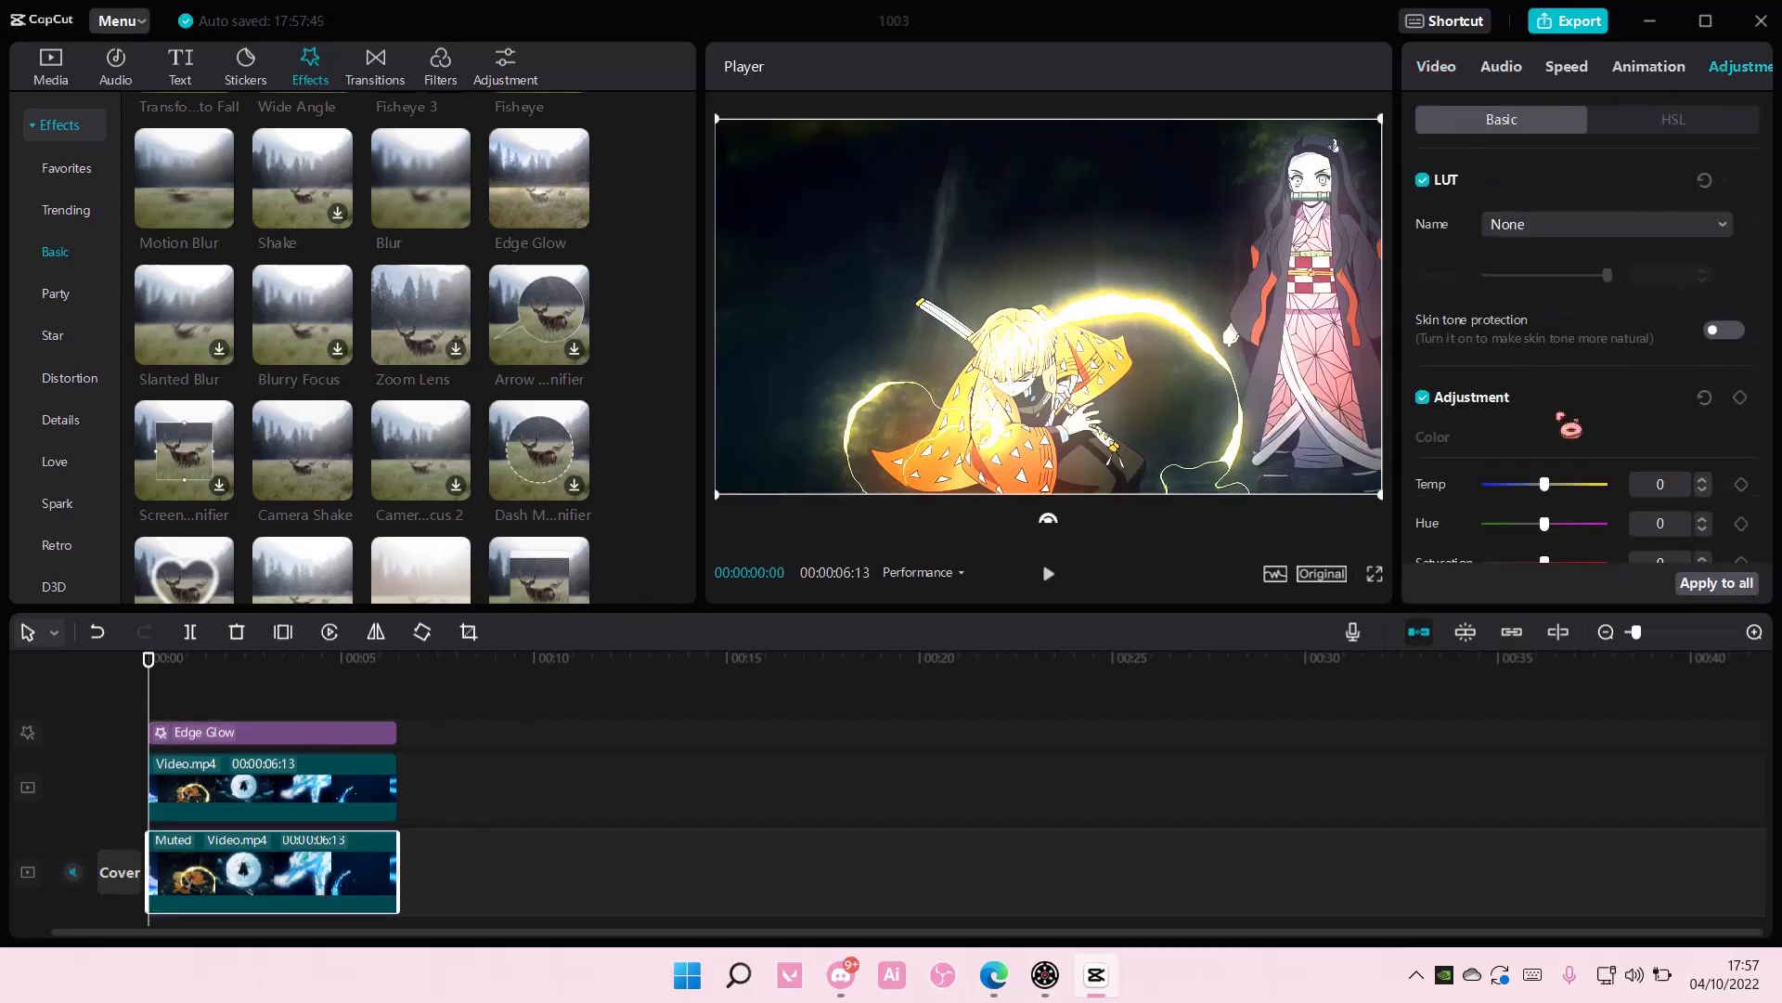
pyautogui.scroll(-5, 1560, 425)
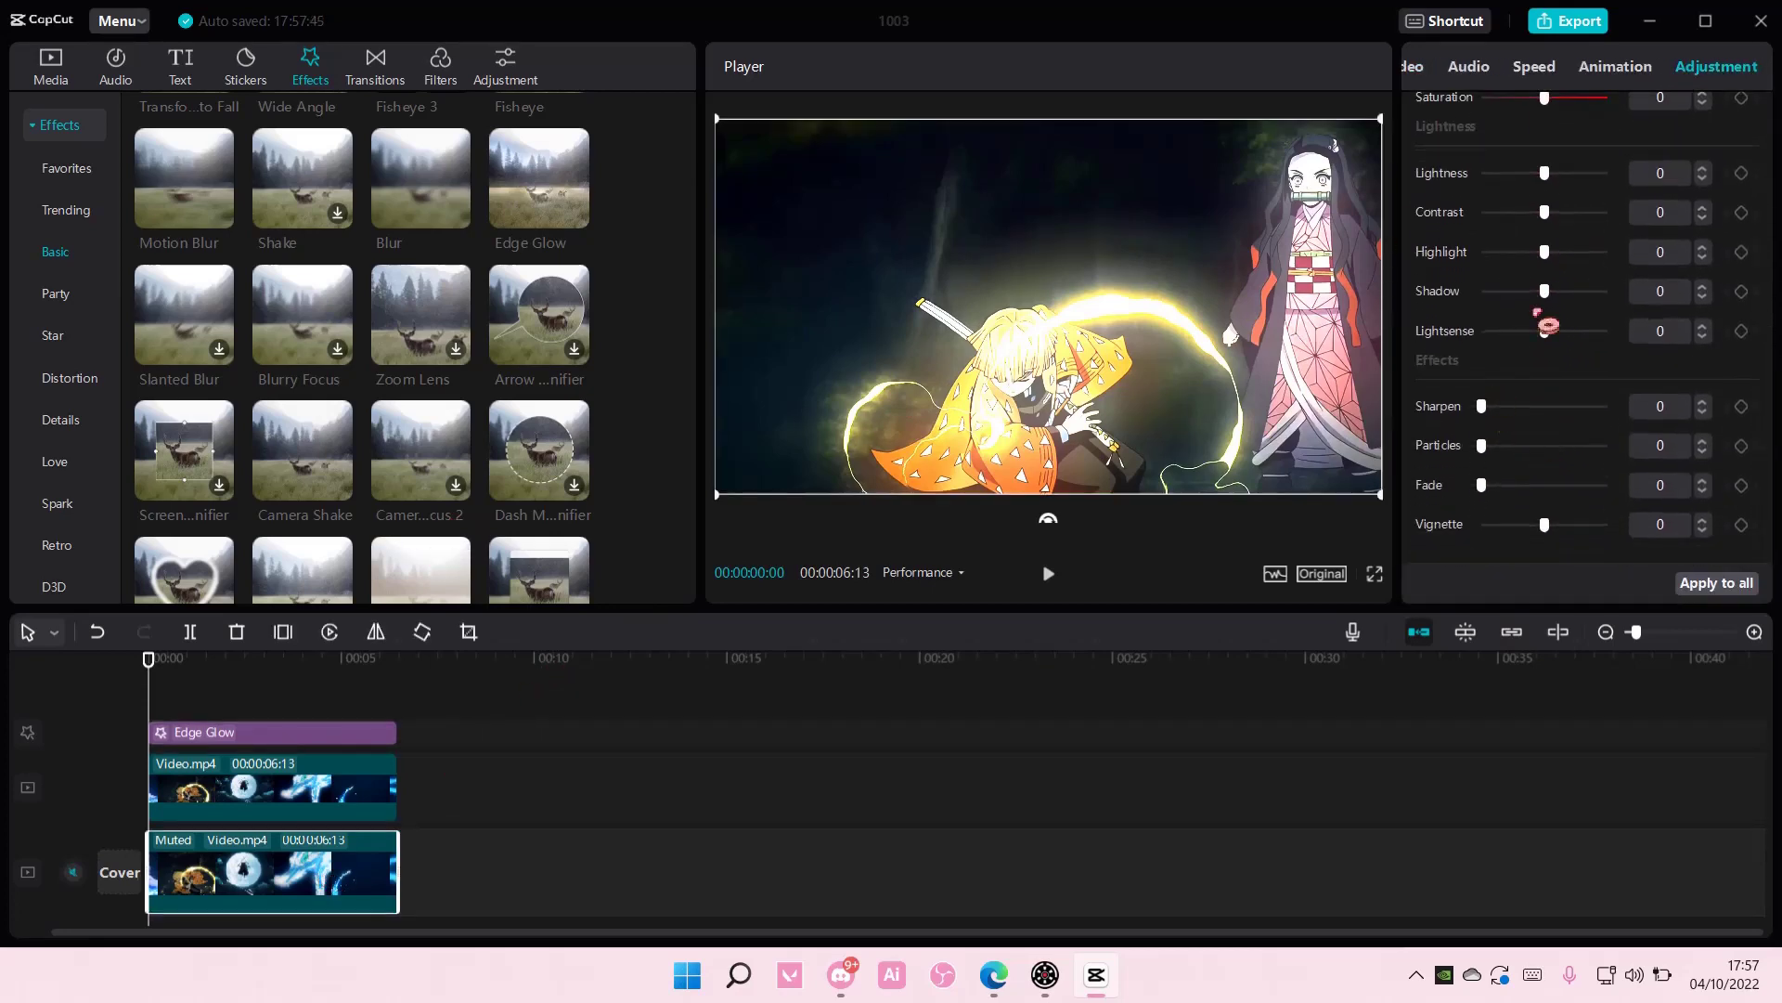
pyautogui.moveTo(1544, 174)
pyautogui.mouseDown()
pyautogui.moveTo(1535, 213)
pyautogui.moveTo(1562, 211)
pyautogui.mouseUp()
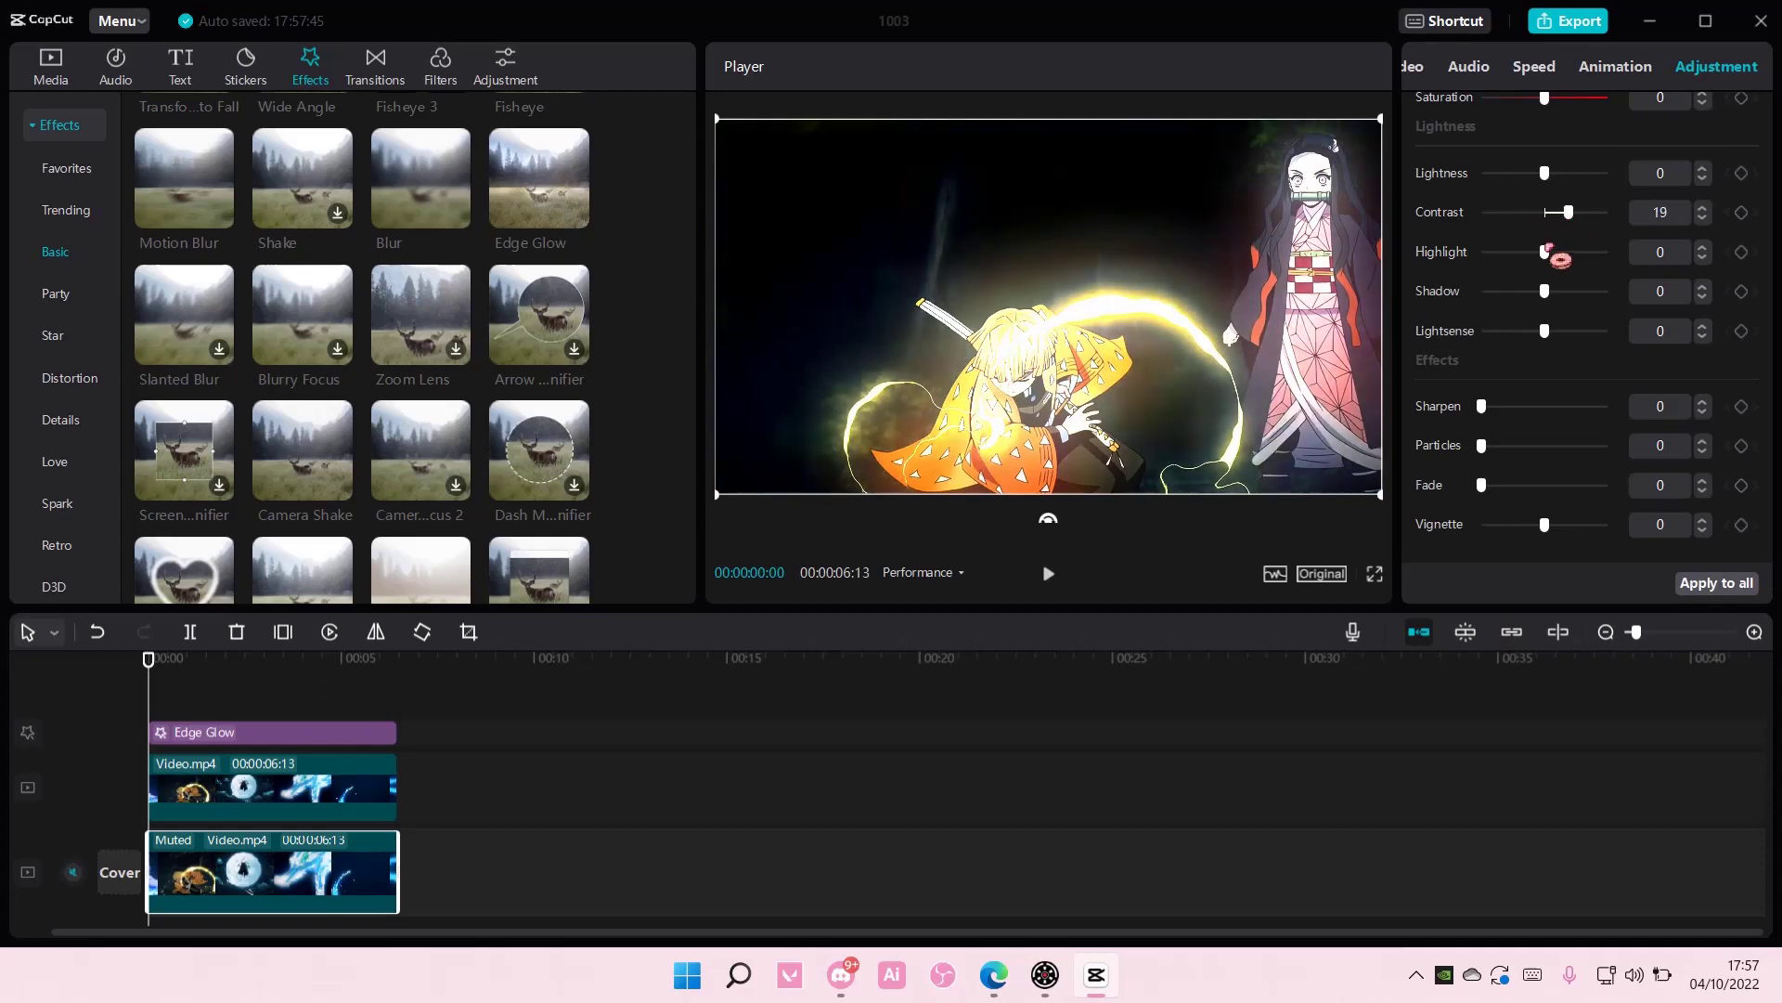
pyautogui.moveTo(1545, 252); pyautogui.dragTo(1512, 290)
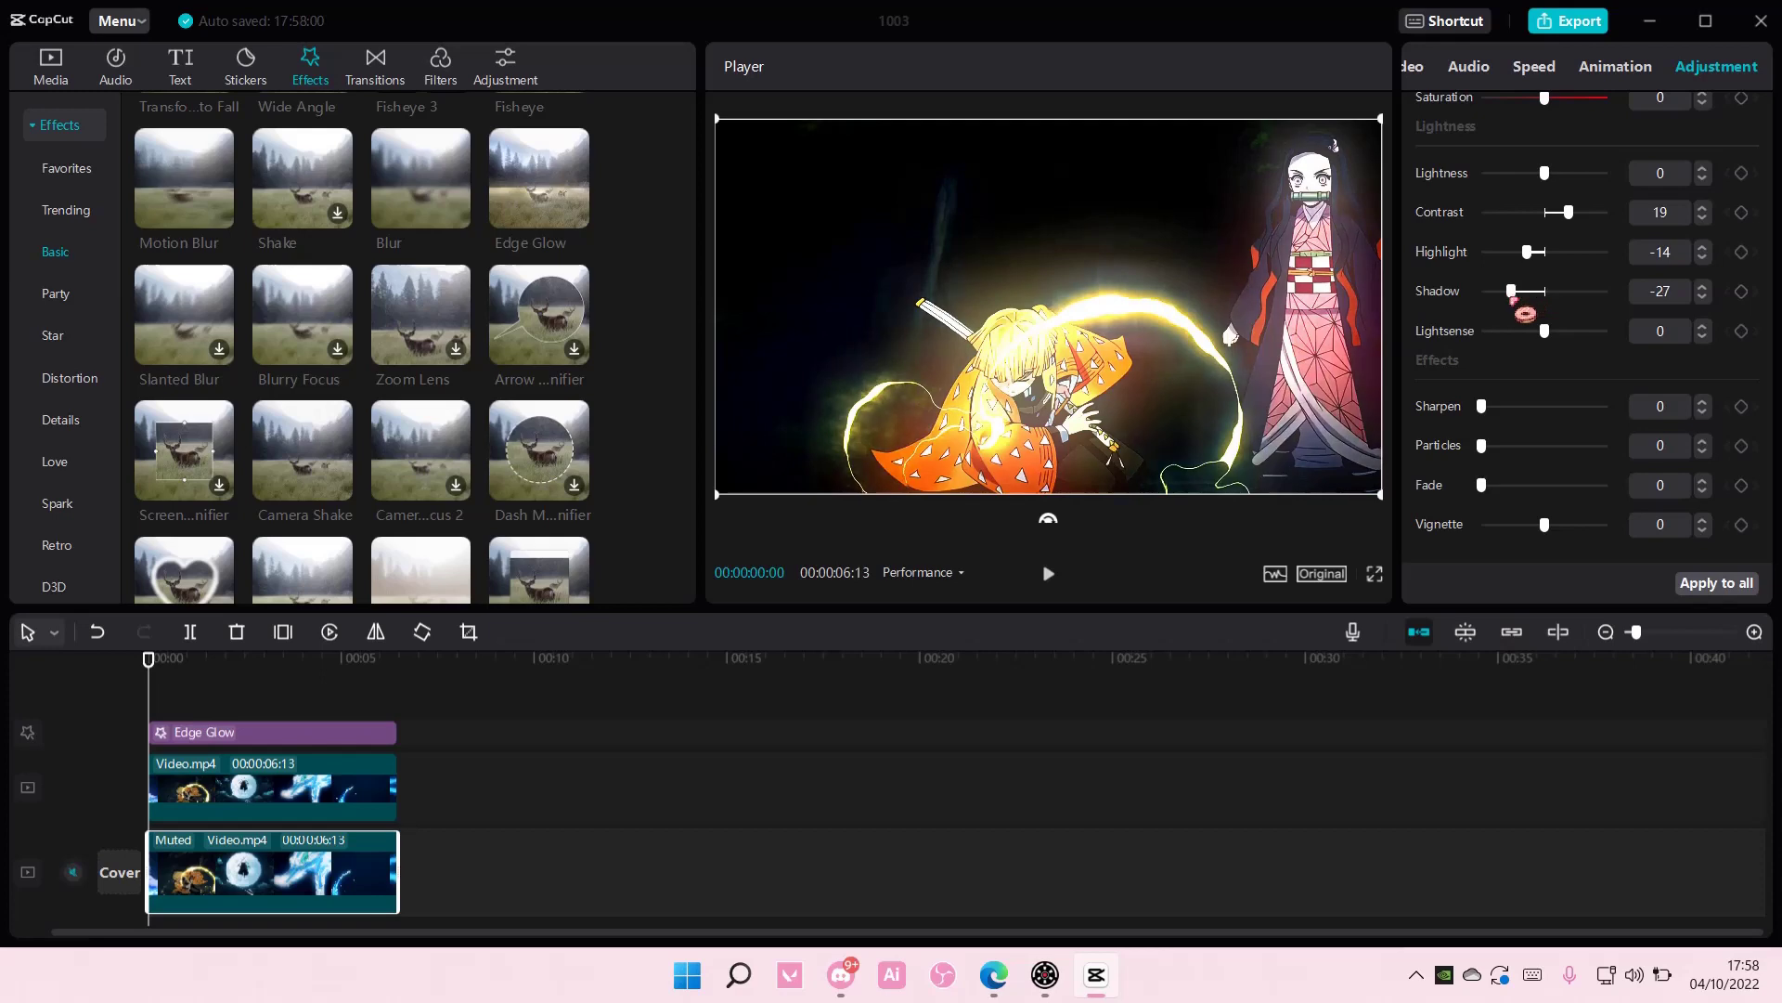
pyautogui.moveTo(1545, 173); pyautogui.dragTo(1539, 172)
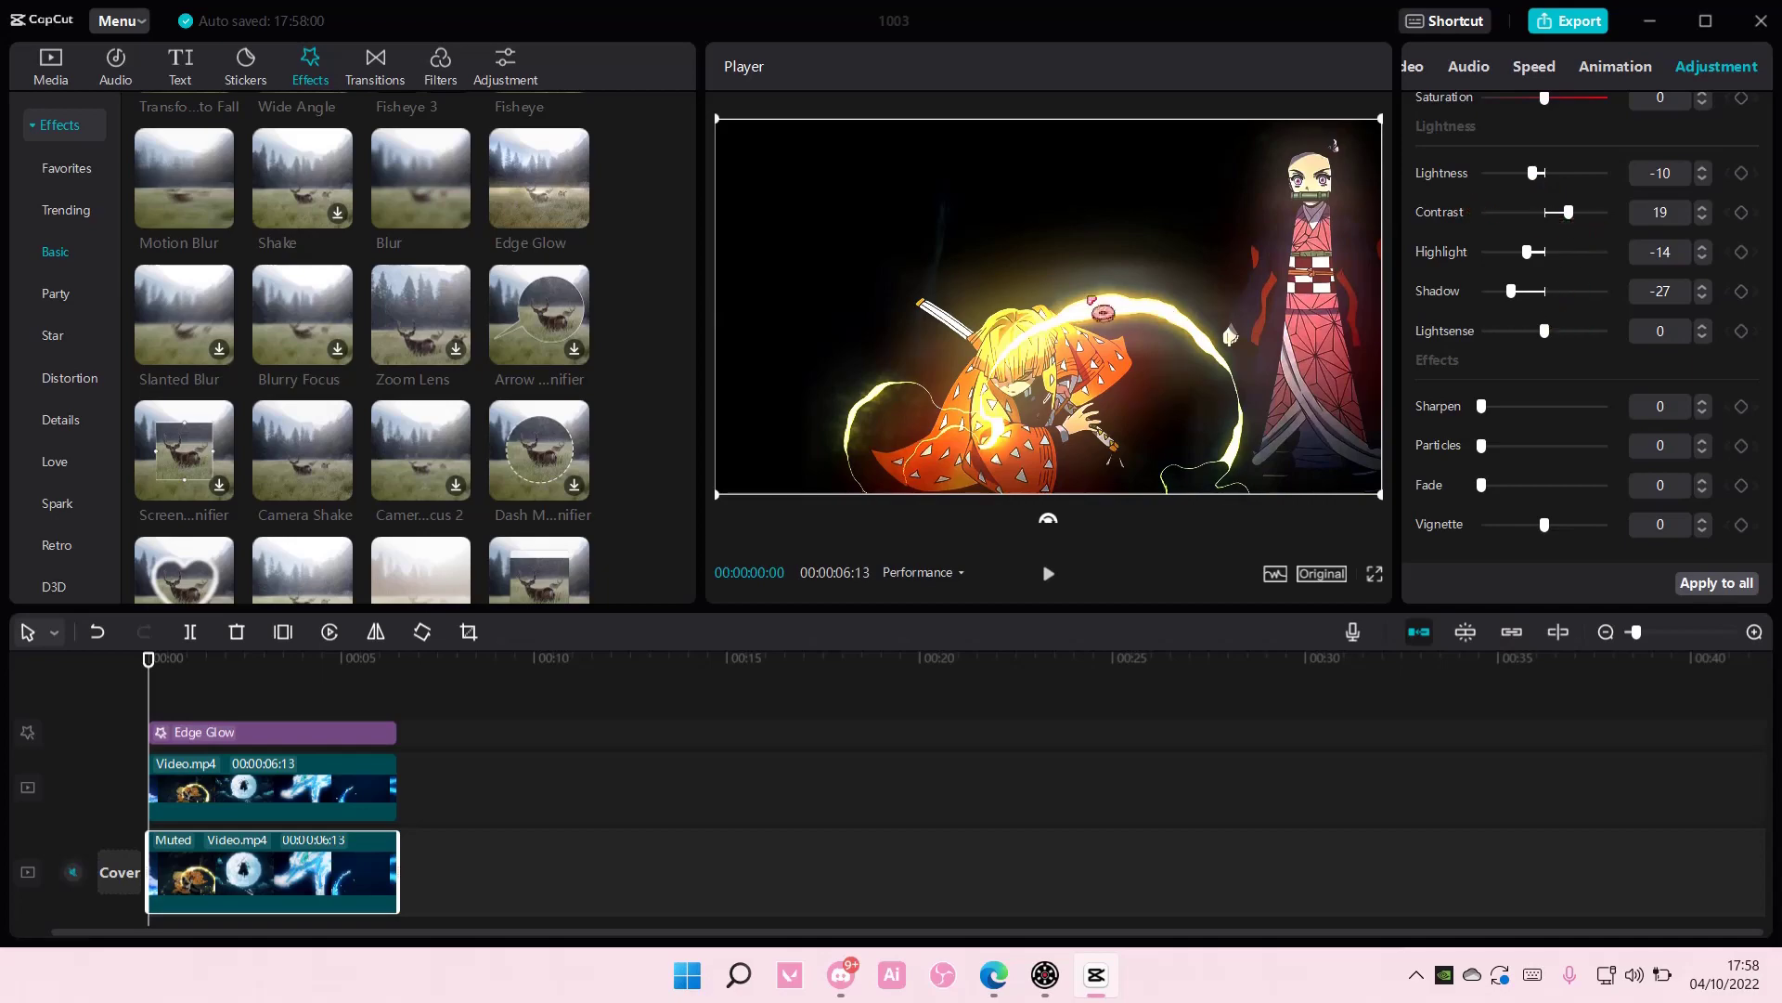
pyautogui.moveTo(157, 677)
pyautogui.mouseDown()
pyautogui.moveTo(334, 682)
pyautogui.moveTo(223, 684)
pyautogui.moveTo(271, 683)
pyautogui.mouseUp()
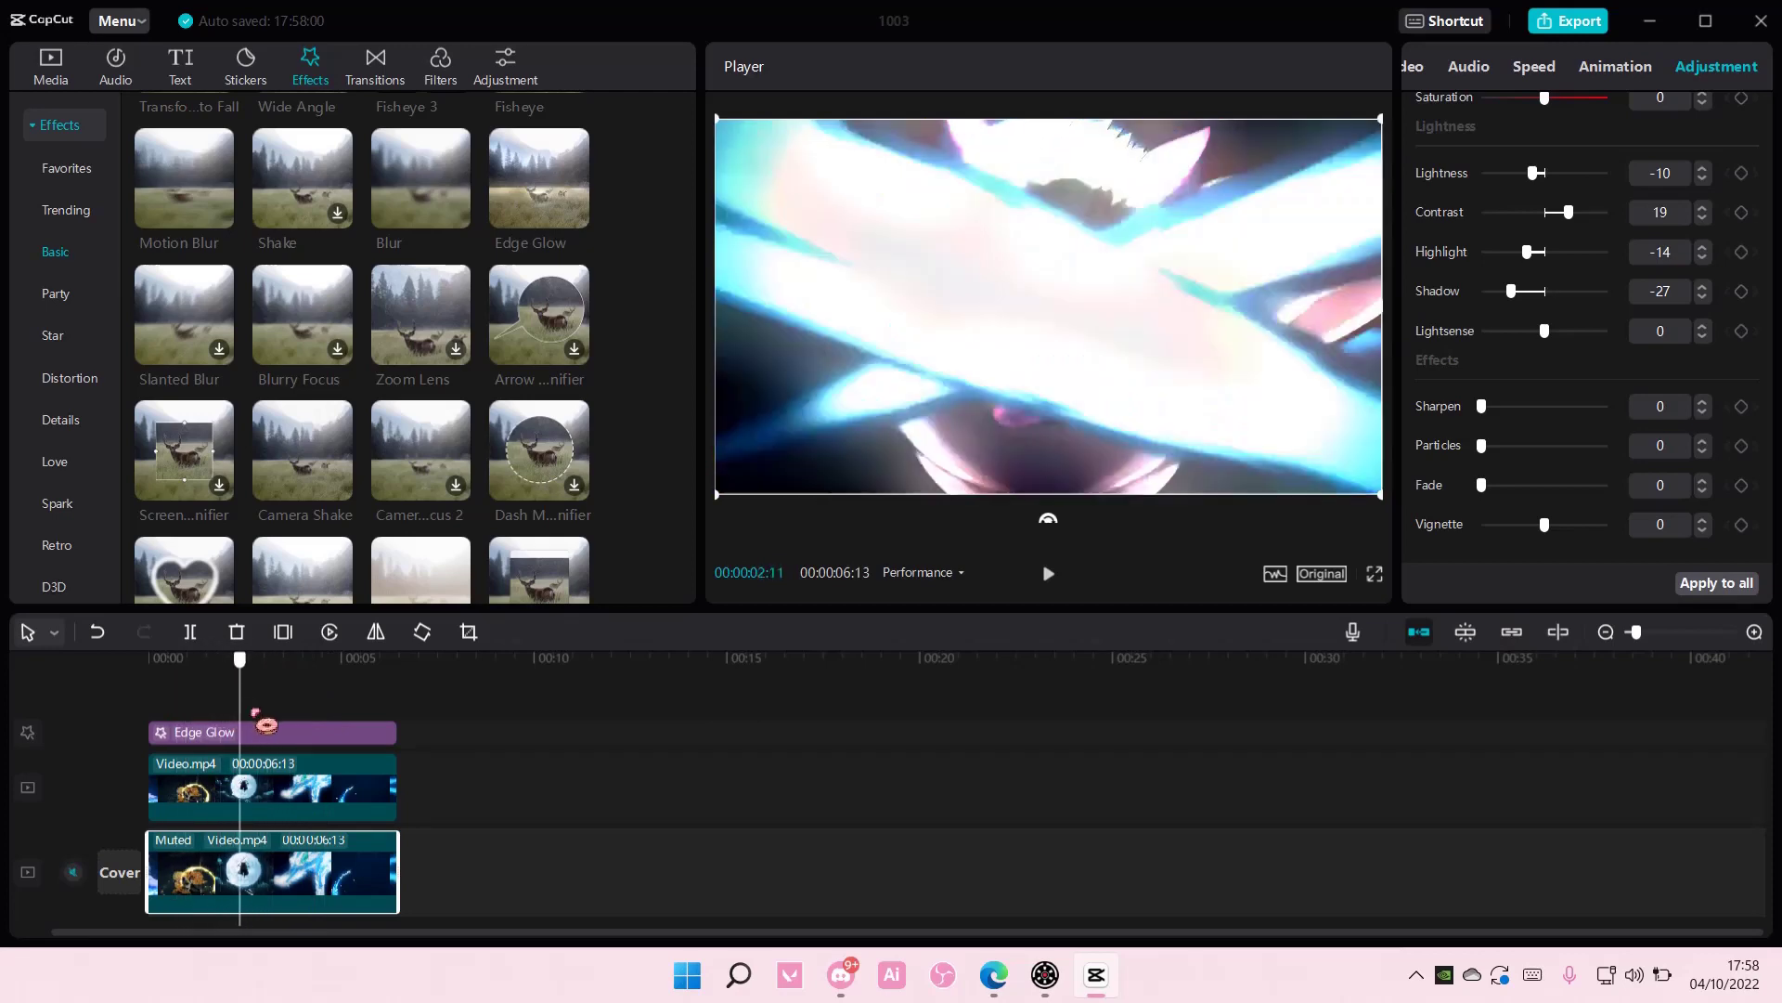
# - Enable Chroma key on the upper duplicate clip and move to a frame showing the character's face
pyautogui.click(264, 802)
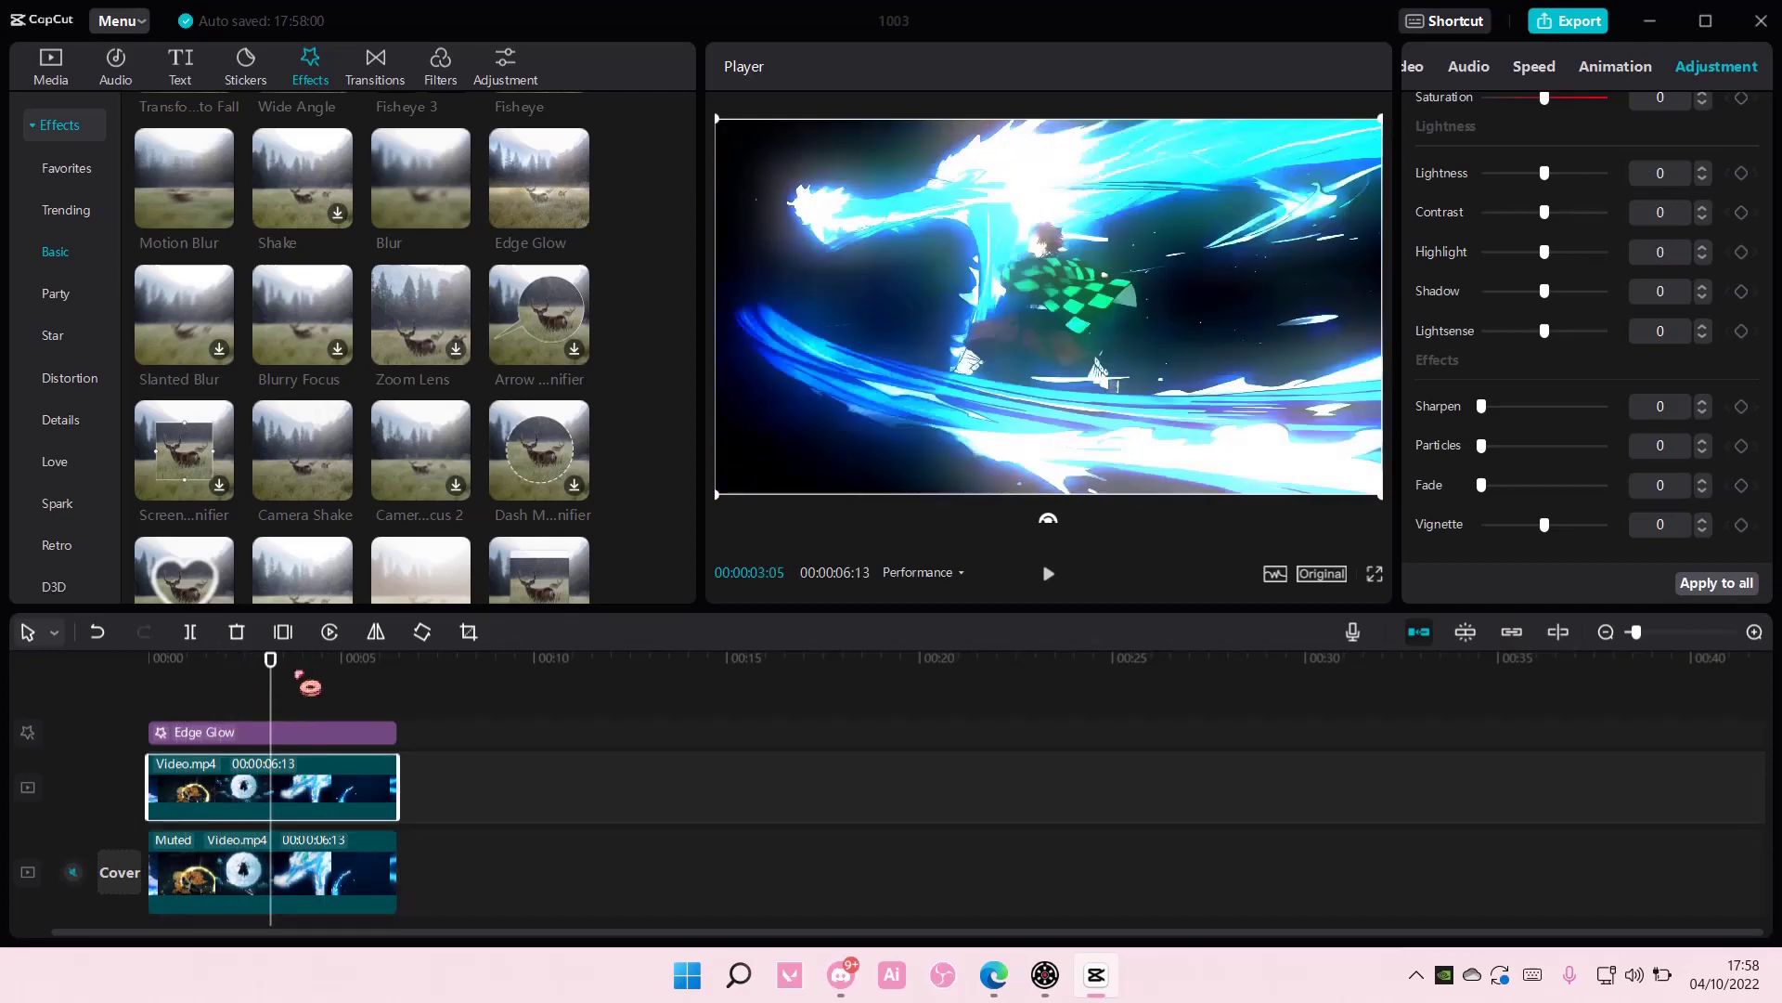
pyautogui.click(1416, 67)
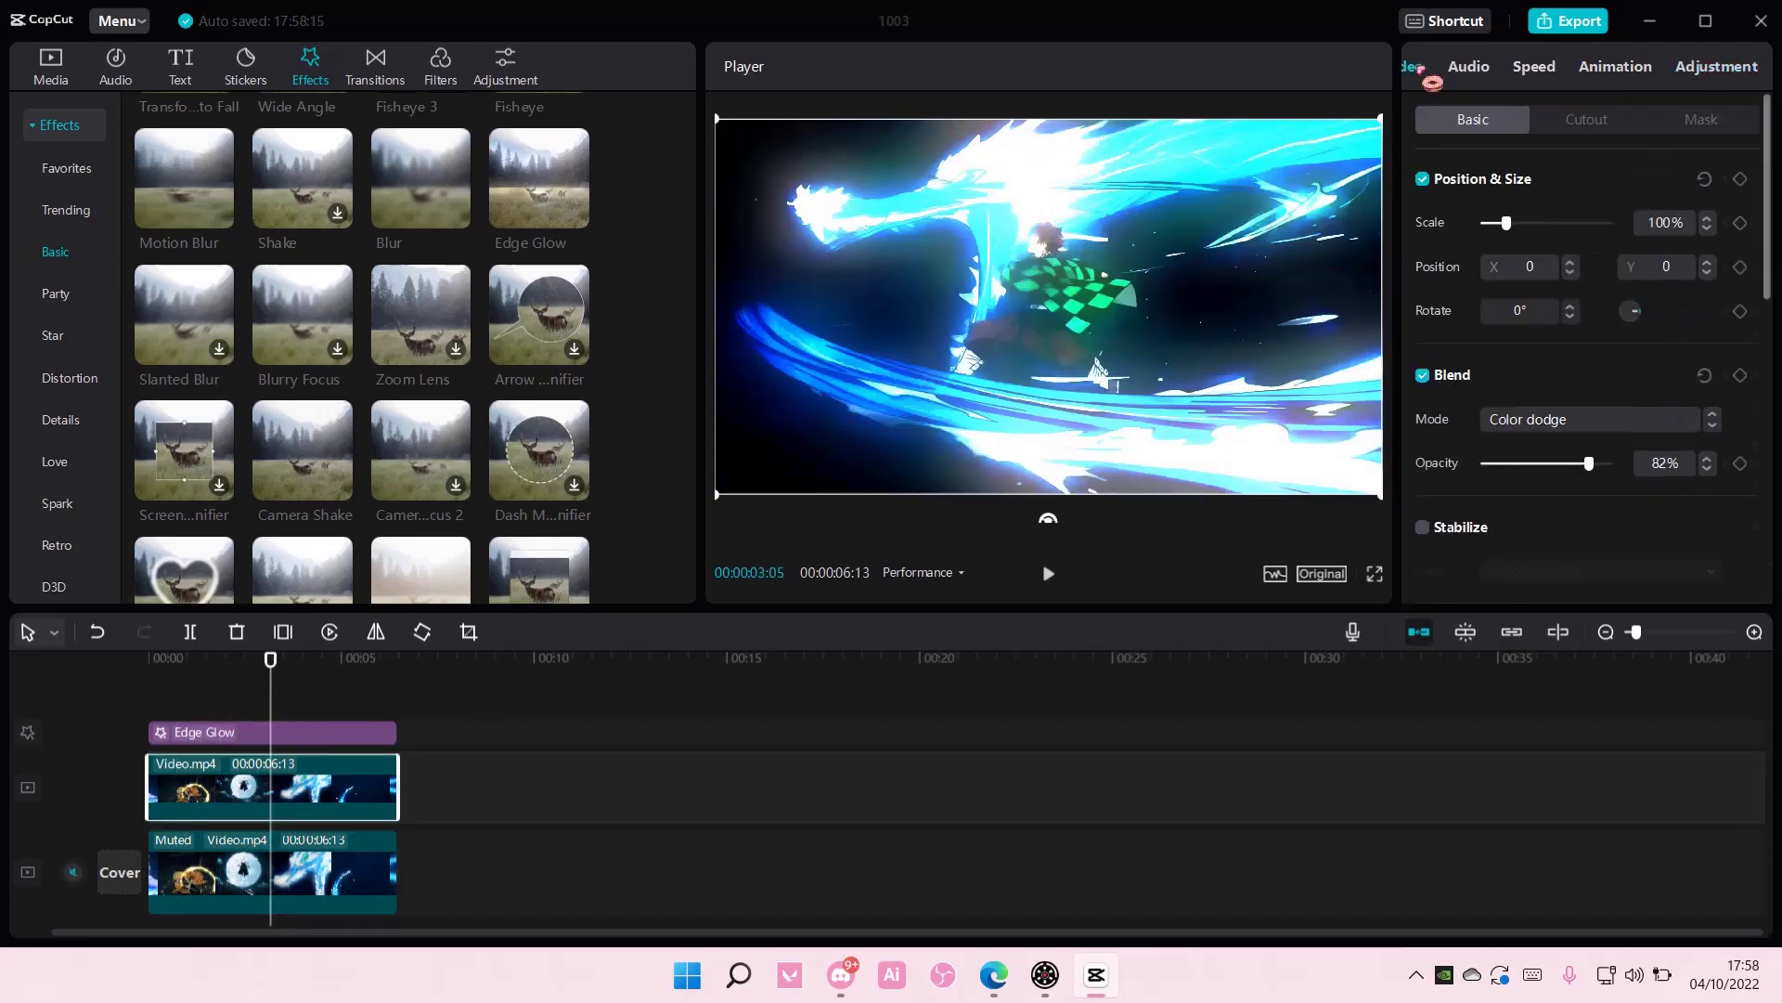
pyautogui.click(1586, 118)
pyautogui.click(1425, 179)
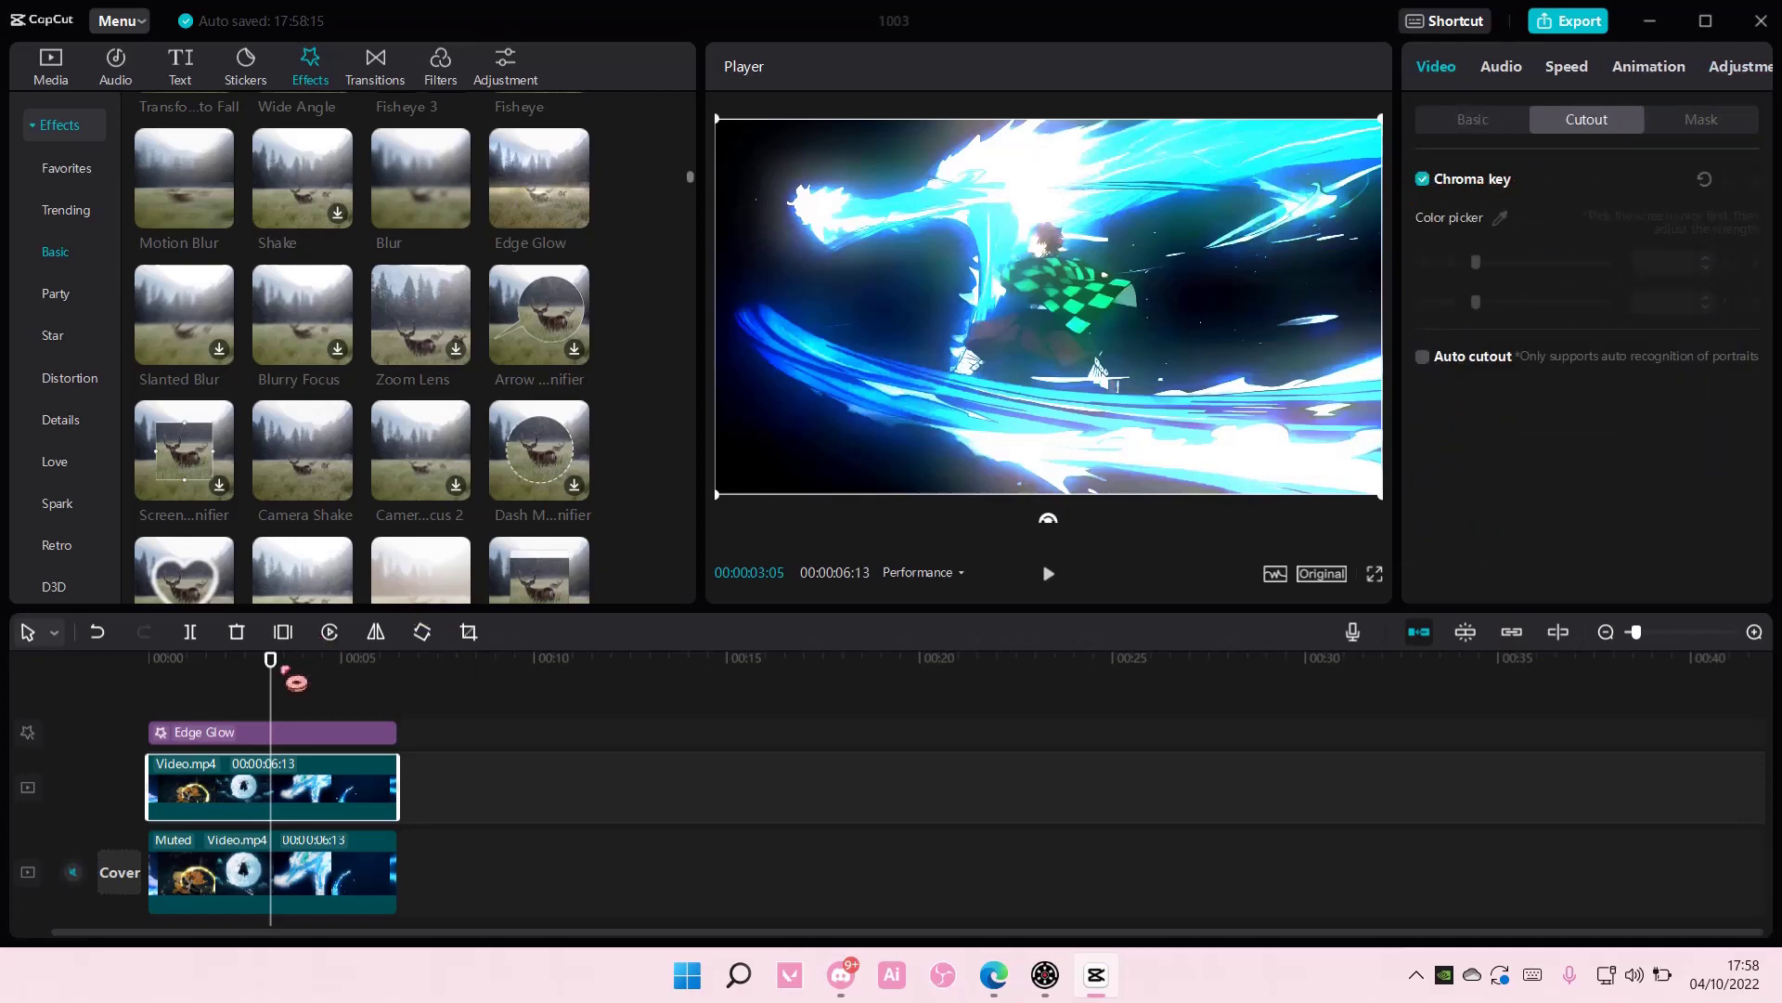
pyautogui.click(297, 682)
pyautogui.moveTo(271, 661); pyautogui.dragTo(325, 694)
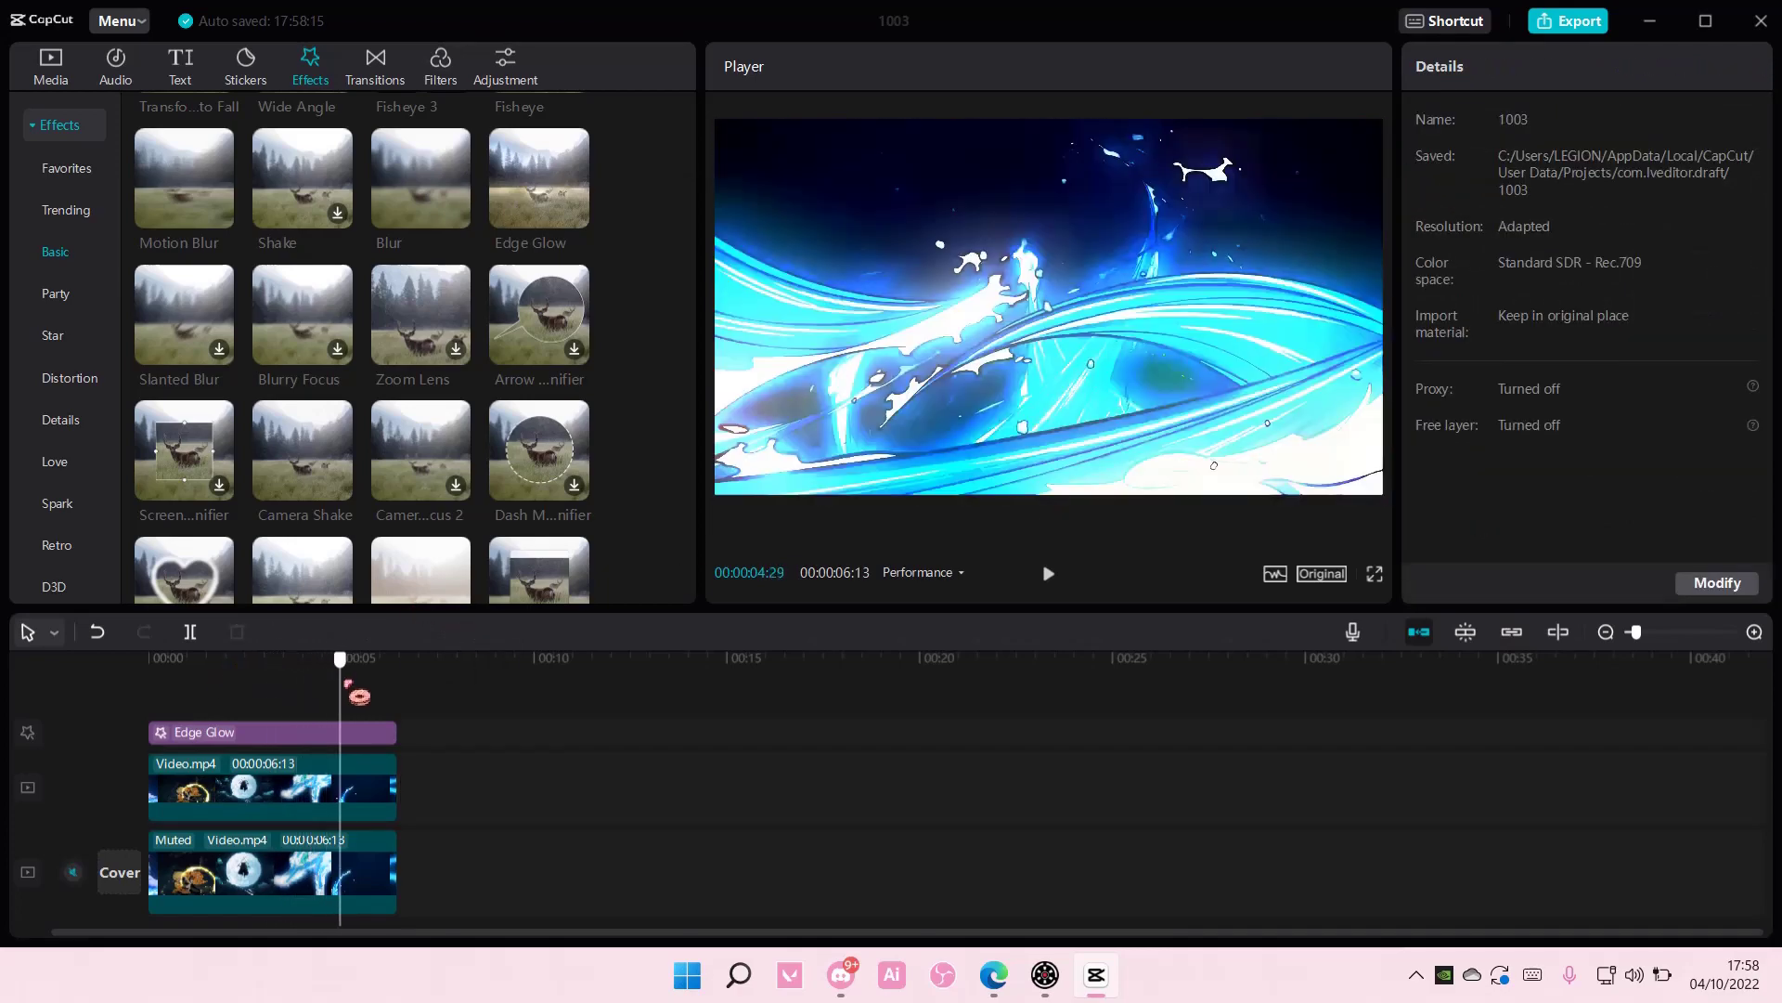
# - Key out the character's skin tone with strength 36 and shadow 100
pyautogui.click(365, 779)
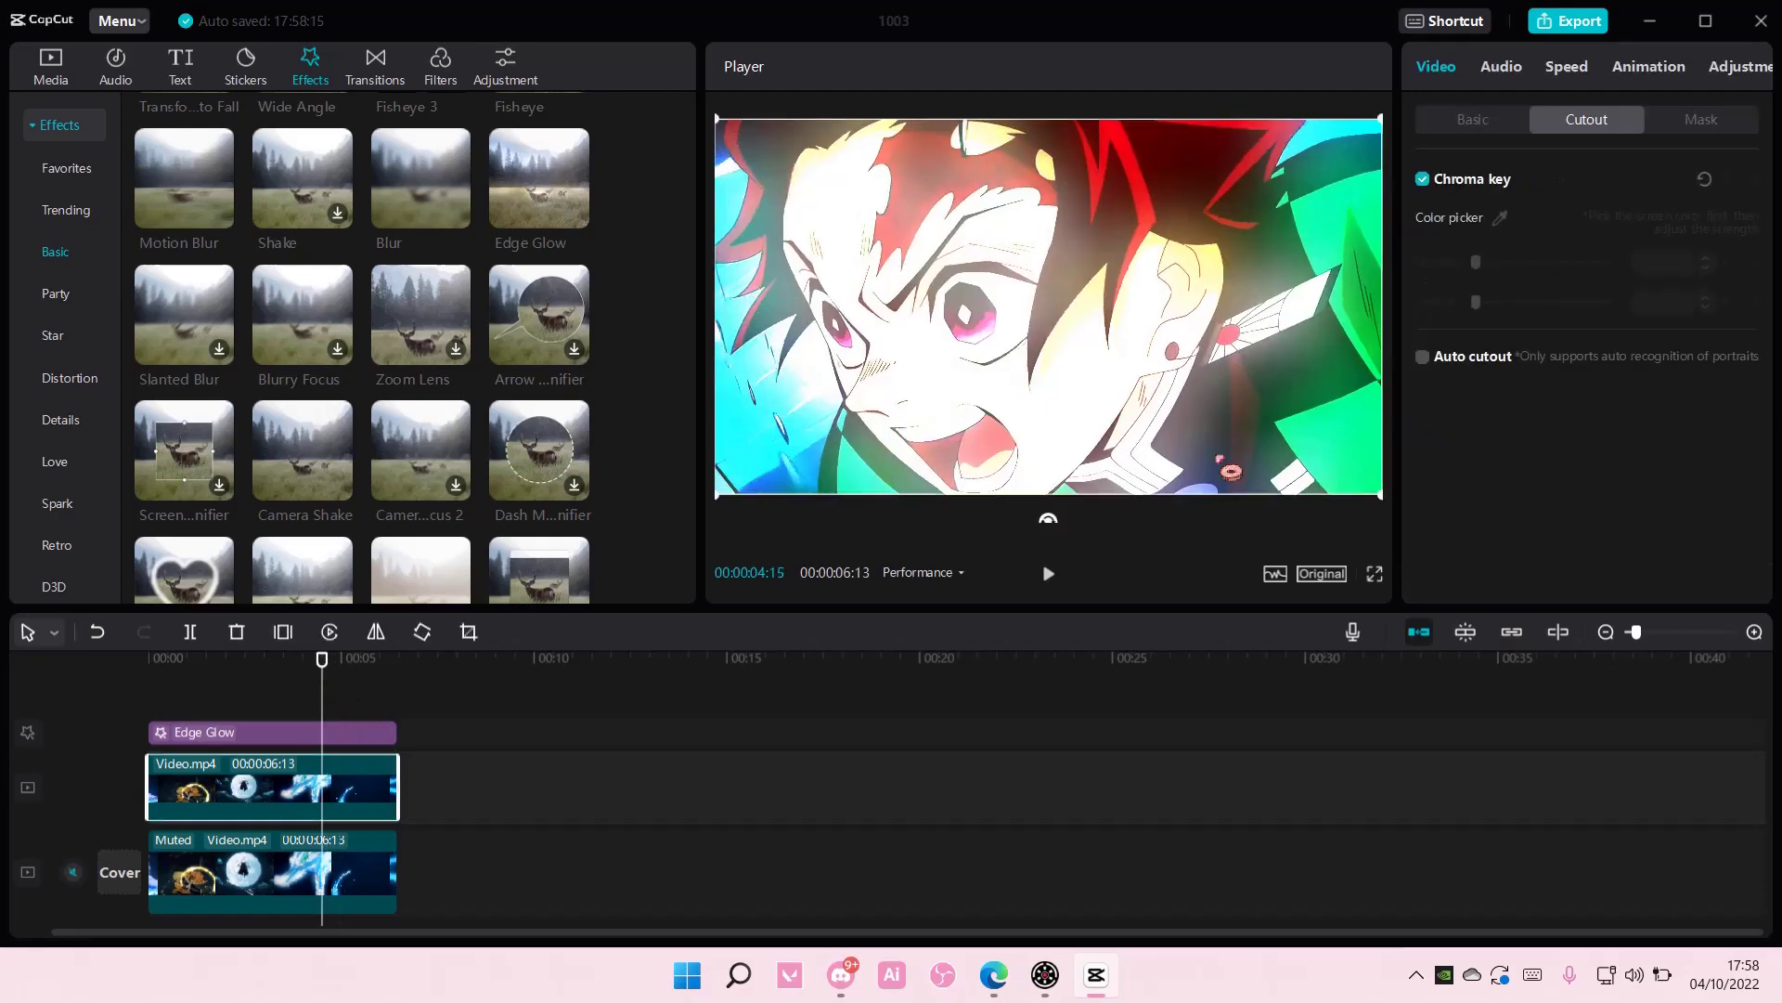
pyautogui.click(1499, 219)
pyautogui.click(1010, 397)
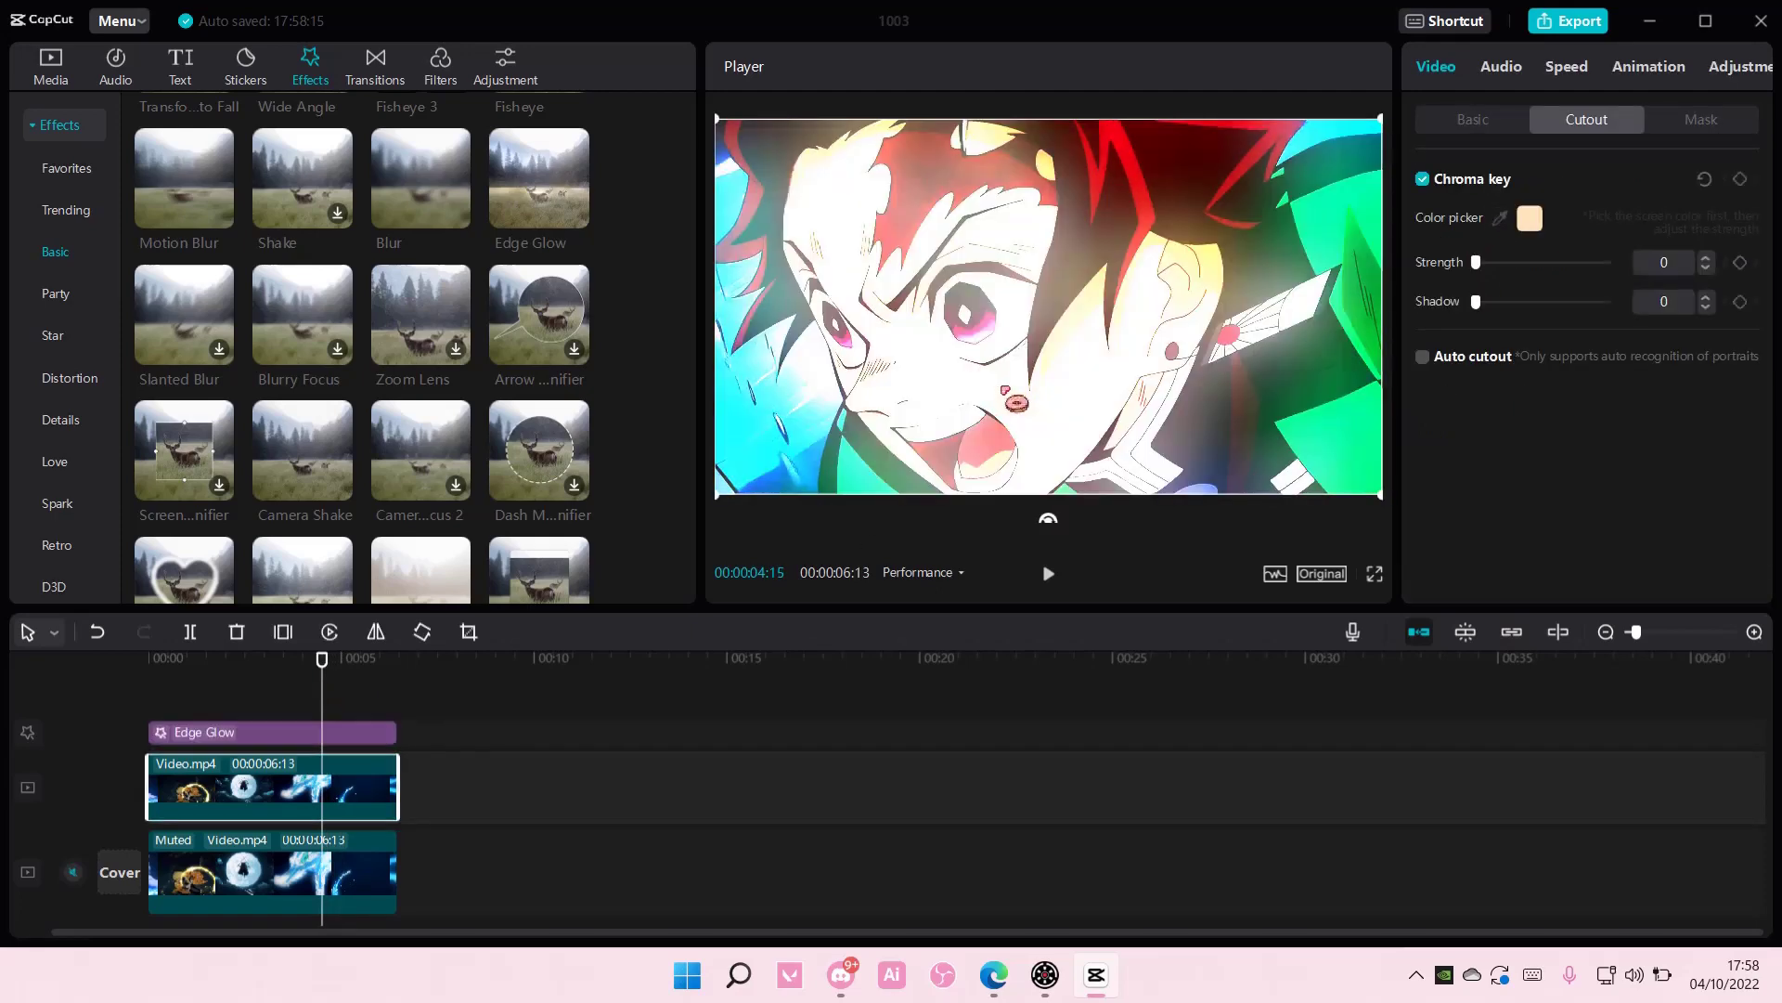
pyautogui.moveTo(1479, 262); pyautogui.dragTo(1610, 264)
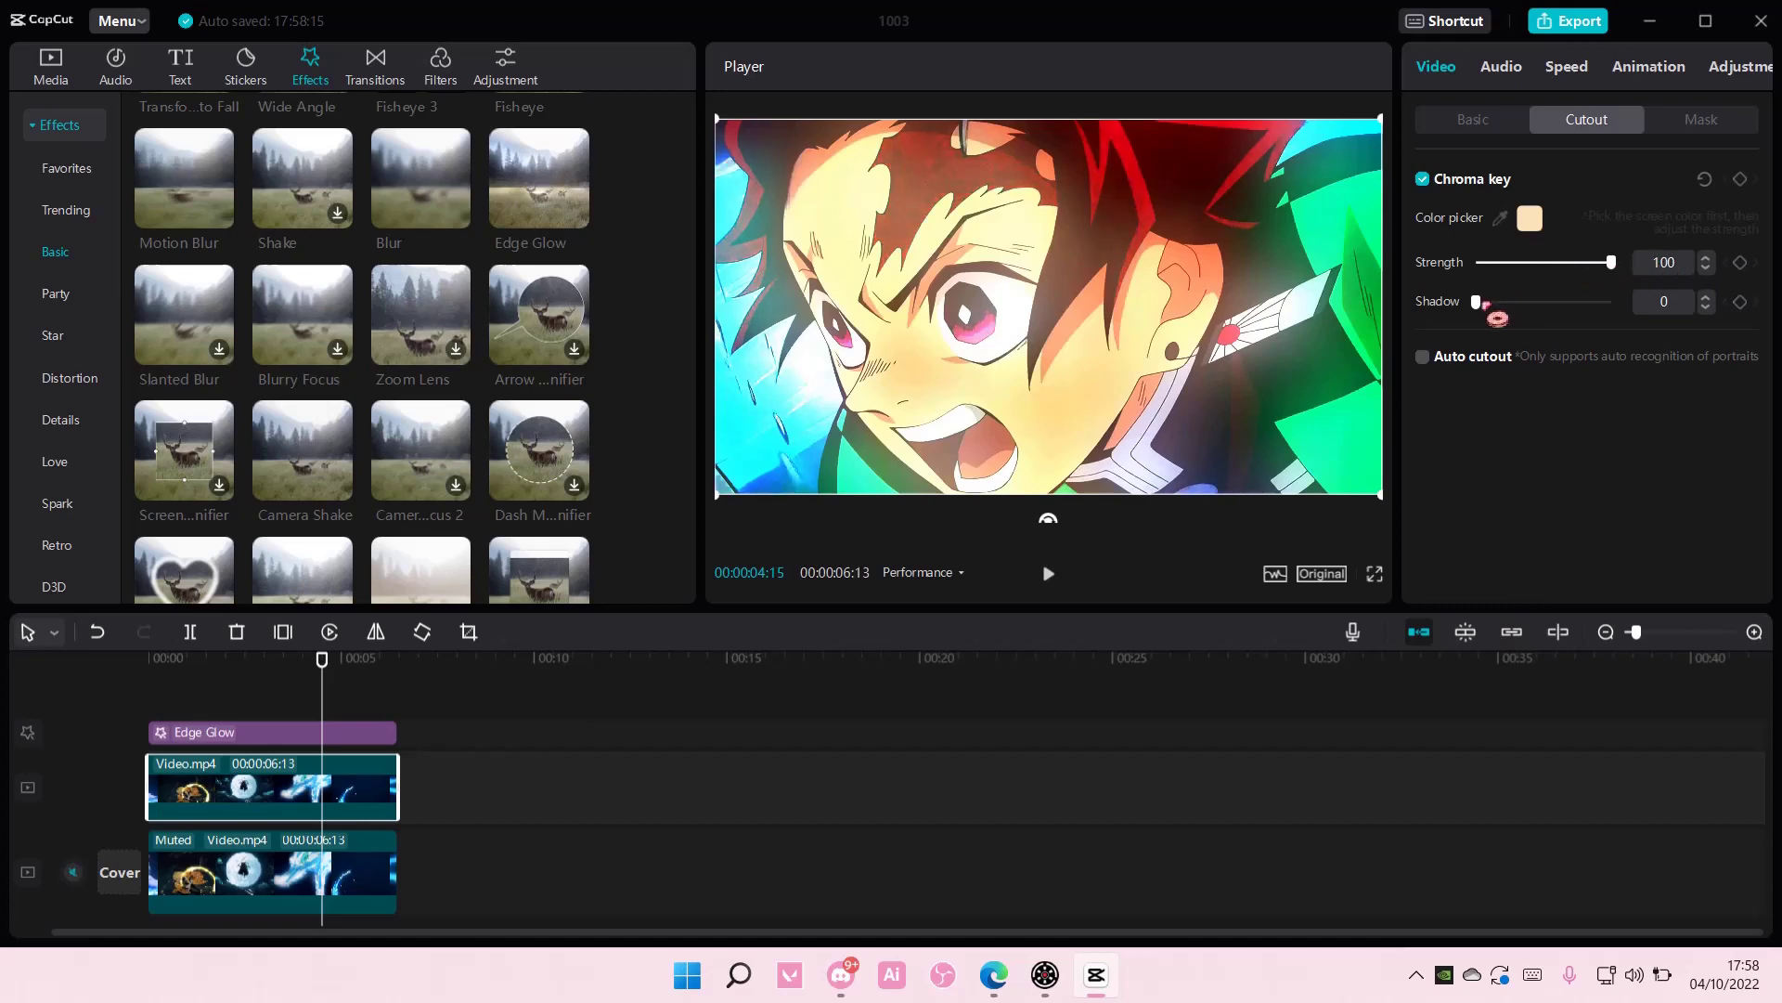
pyautogui.moveTo(1478, 301)
pyautogui.mouseDown()
pyautogui.moveTo(1611, 301)
pyautogui.moveTo(1568, 262)
pyautogui.moveTo(1518, 262)
pyautogui.mouseUp()
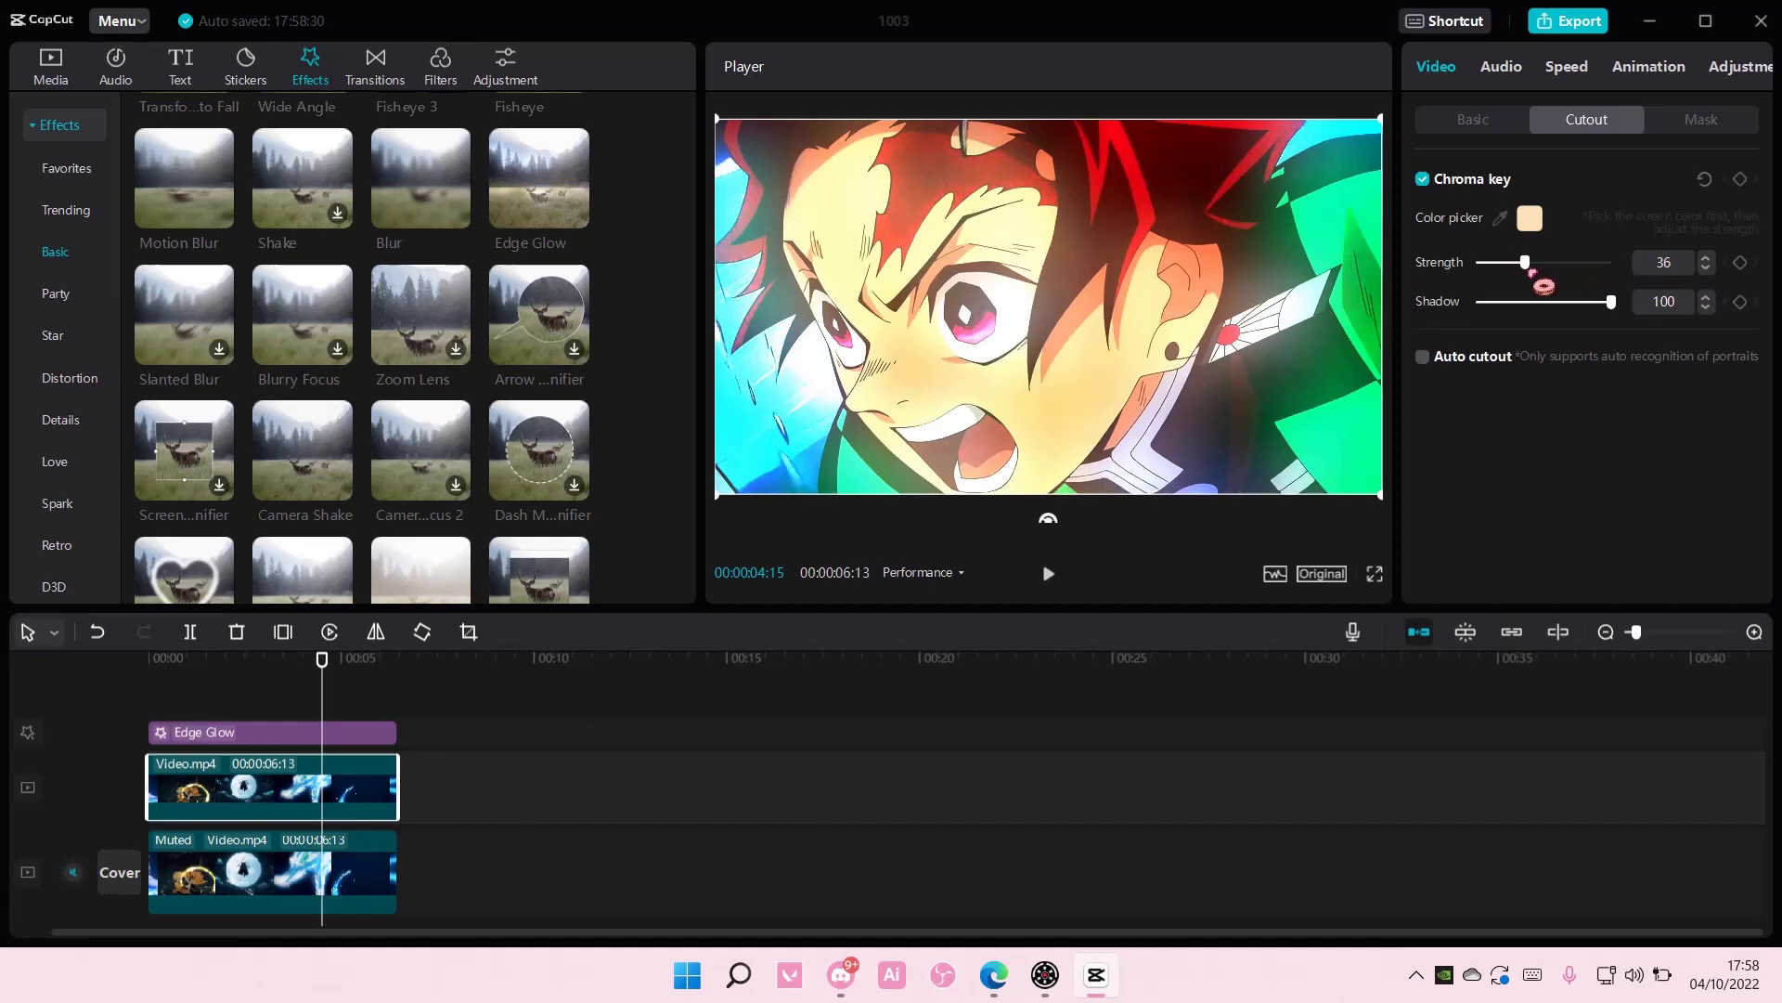
# - Re-tune the lower muted clip to lightness -24, contrast -11, highlight -19, shadow -19
pyautogui.click(279, 880)
pyautogui.click(1738, 65)
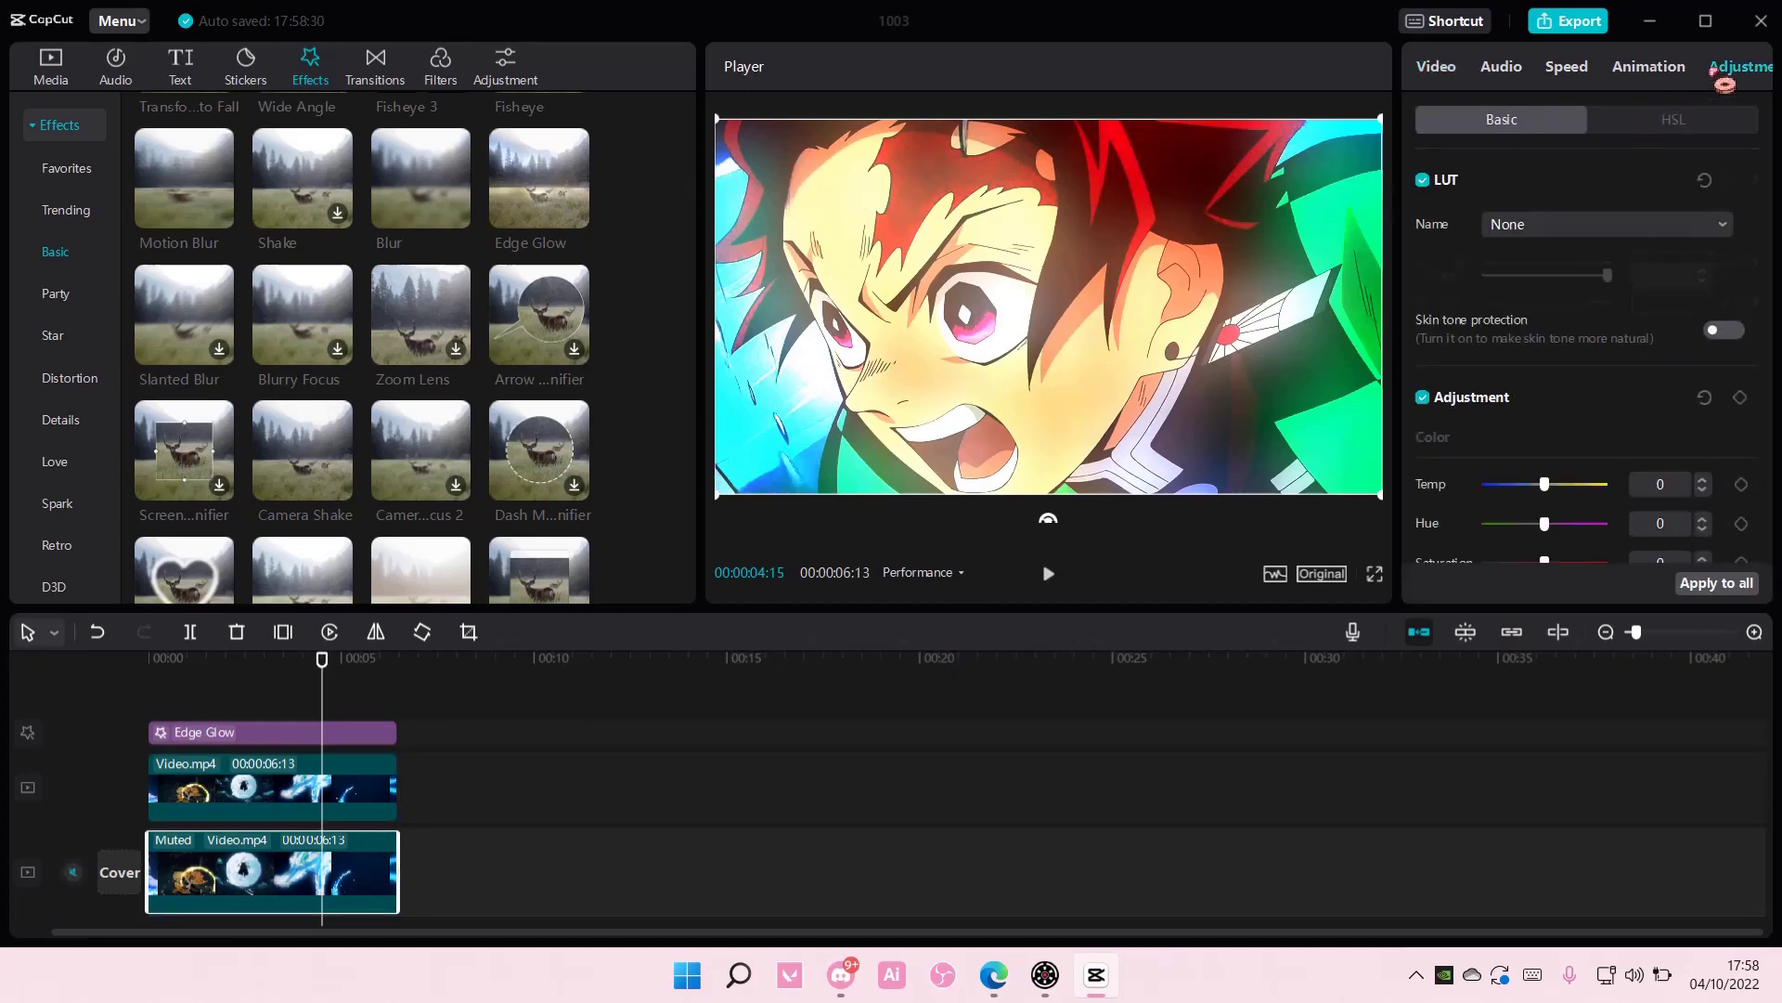
pyautogui.scroll(-3, 1550, 371)
pyautogui.scroll(-3, 1550, 370)
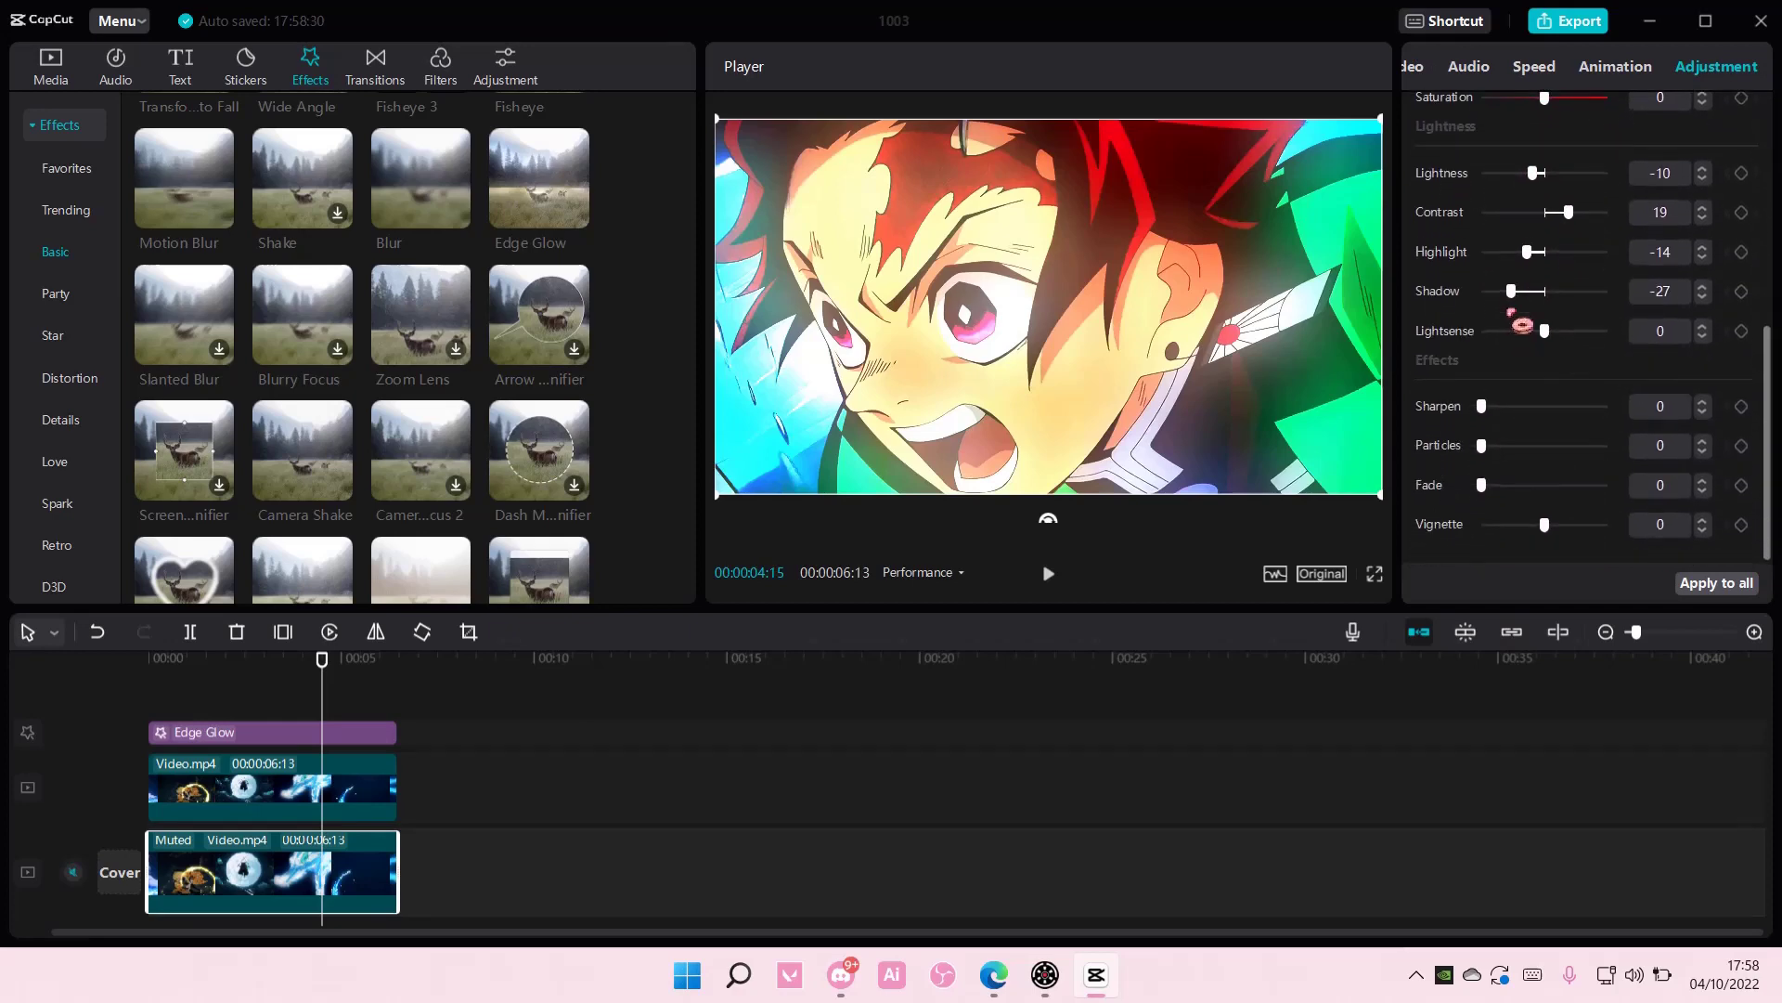
pyautogui.scroll(-2, 1550, 334)
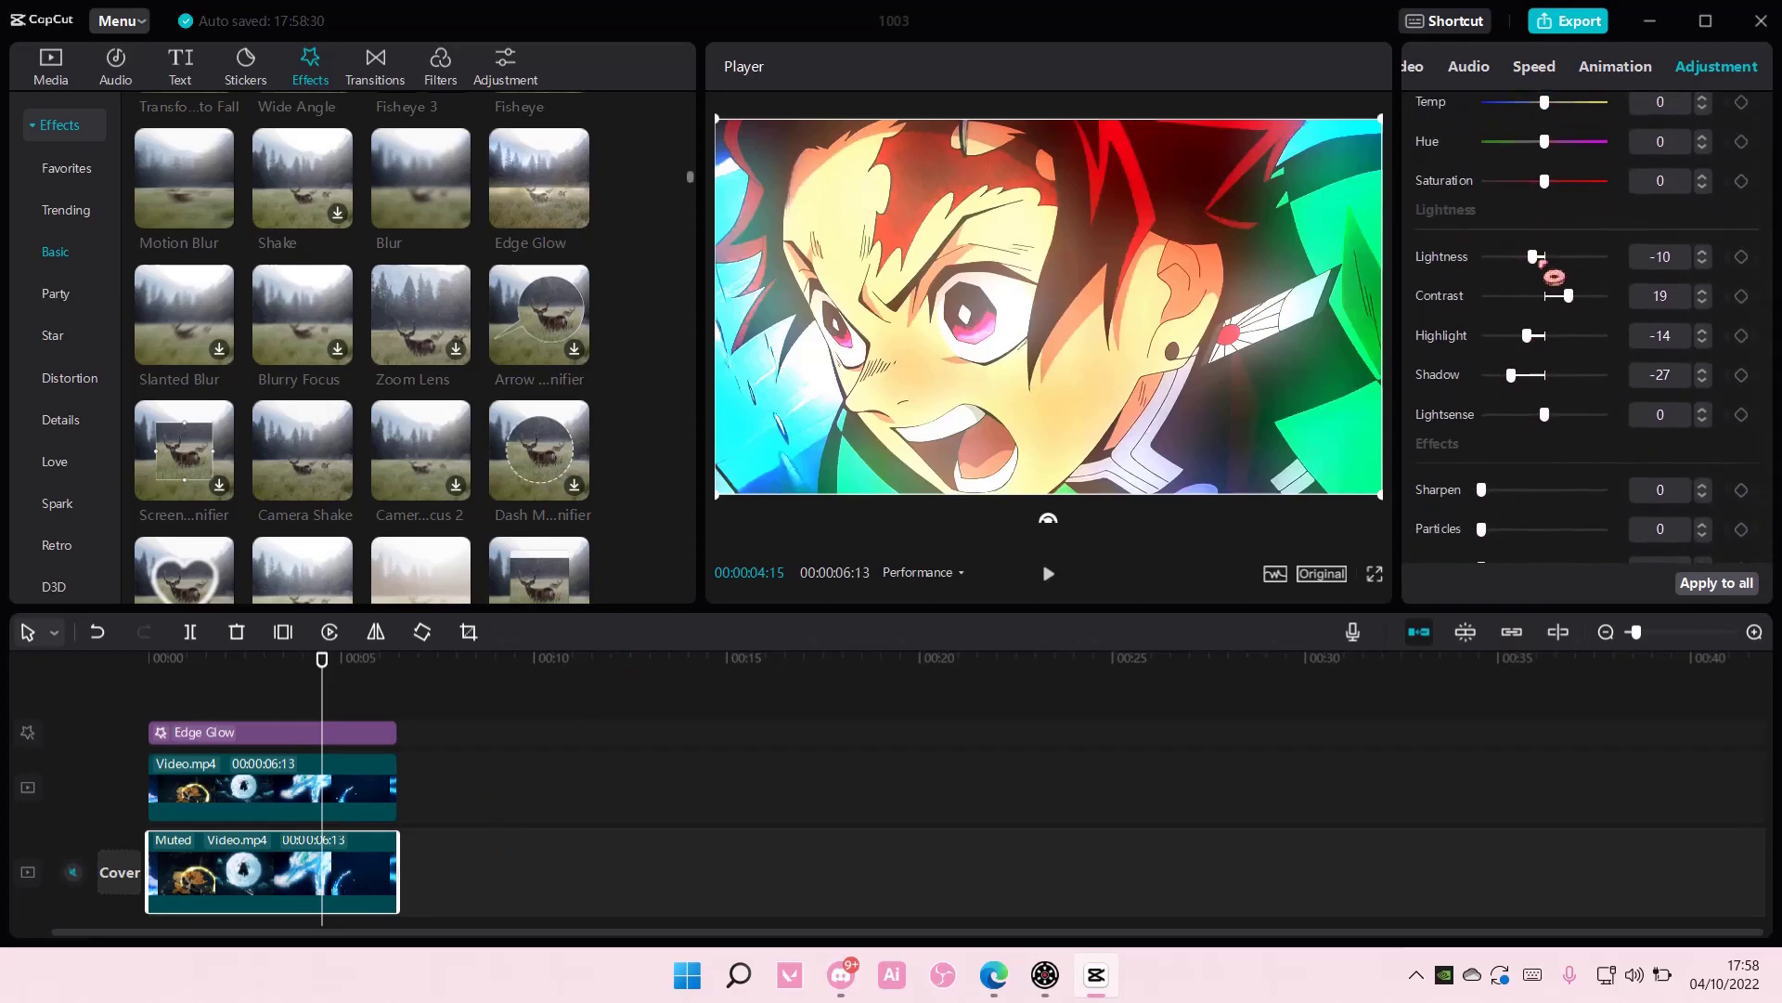
pyautogui.moveTo(1536, 257); pyautogui.dragTo(1518, 257)
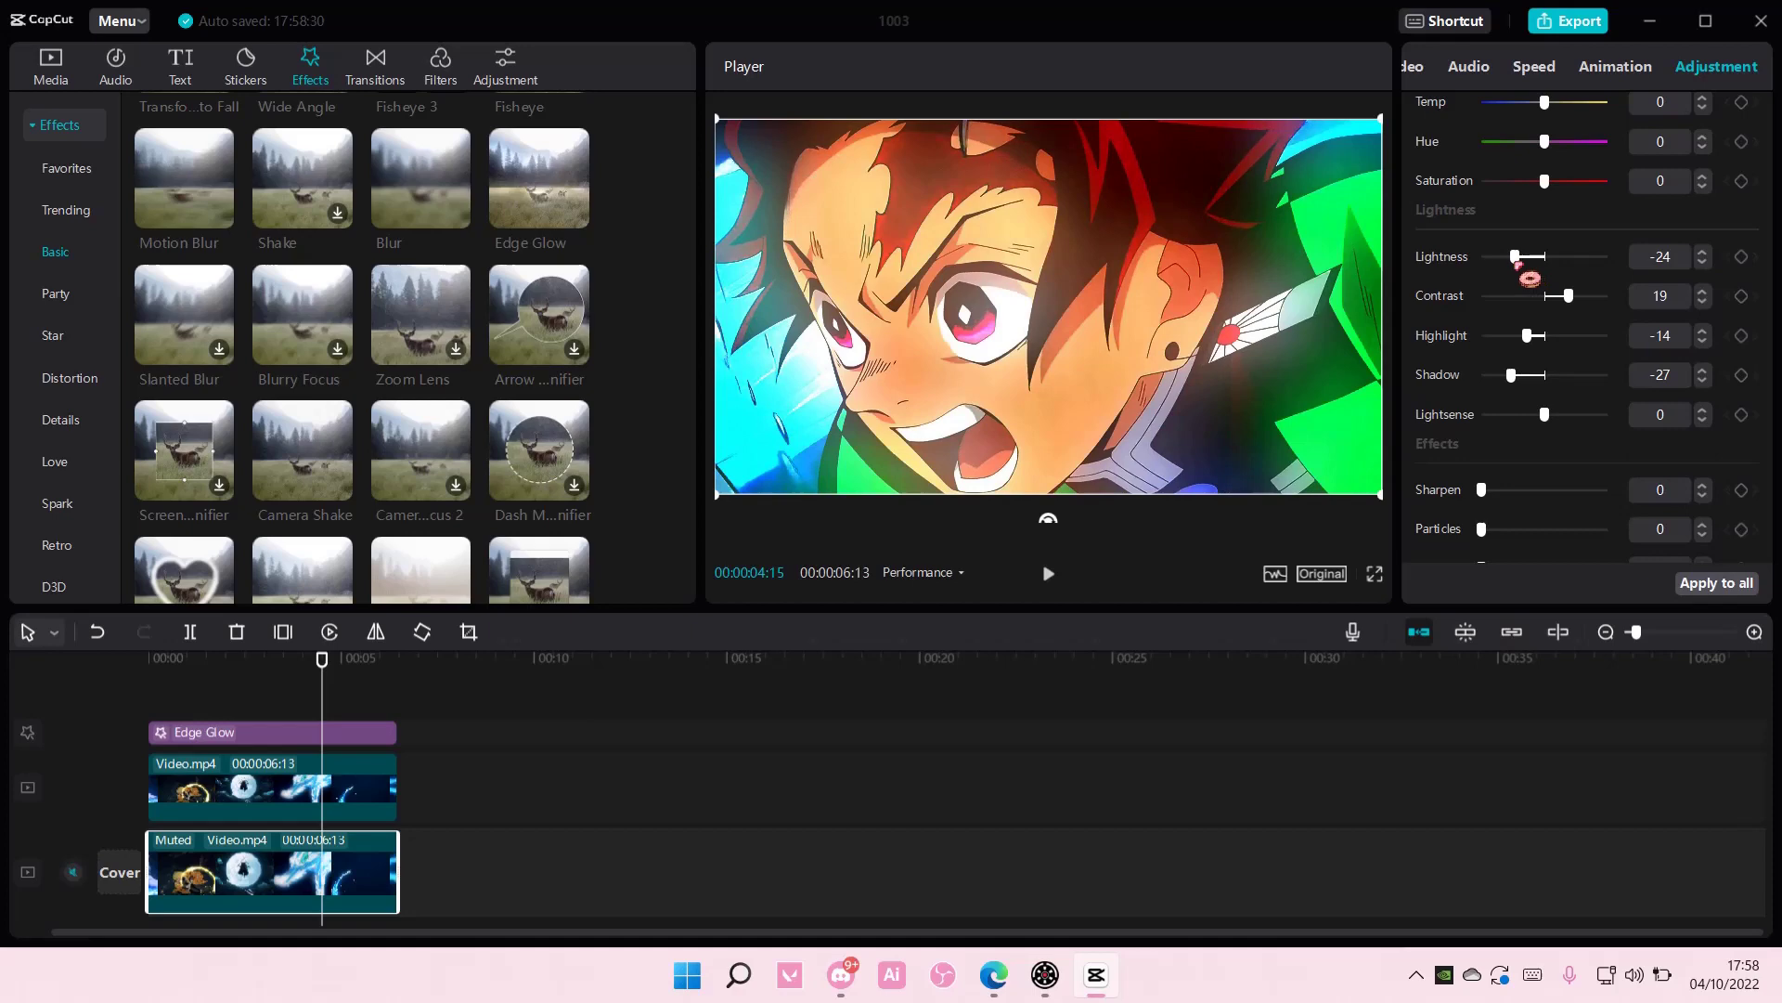
pyautogui.moveTo(1573, 296)
pyautogui.mouseDown()
pyautogui.moveTo(1541, 295)
pyautogui.moveTo(1522, 373)
pyautogui.moveTo(1558, 414)
pyautogui.mouseUp()
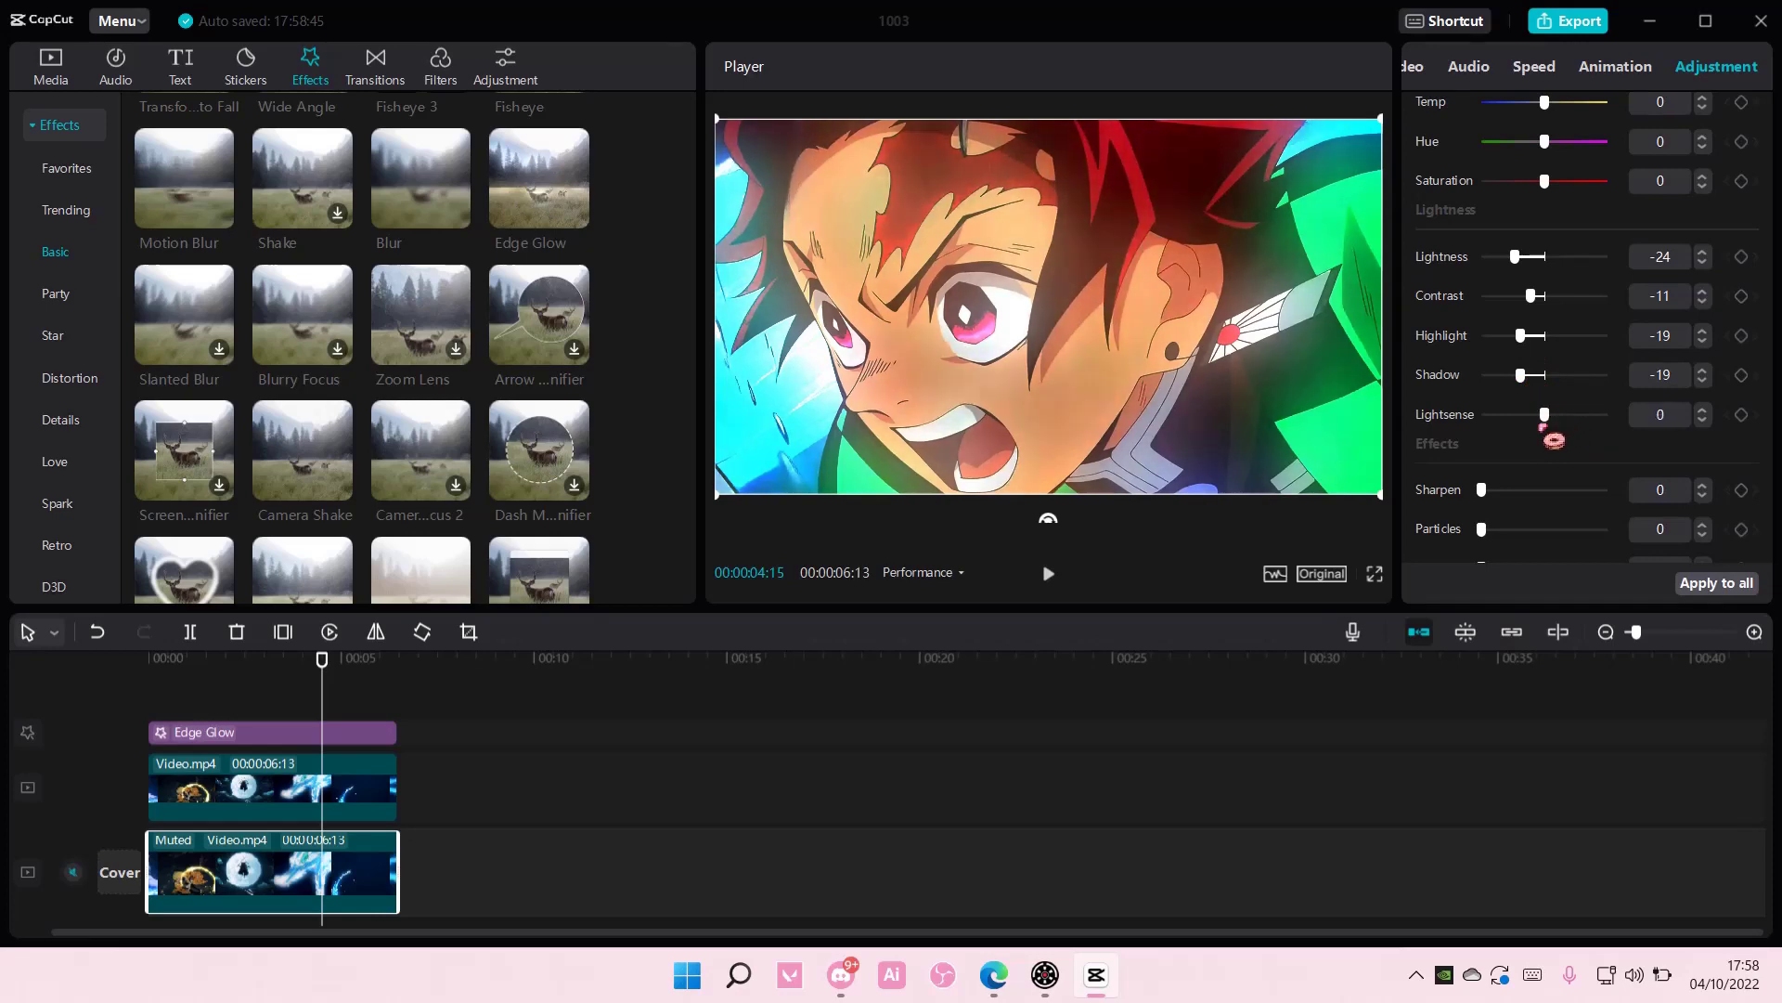
pyautogui.moveTo(323, 666); pyautogui.dragTo(148, 665)
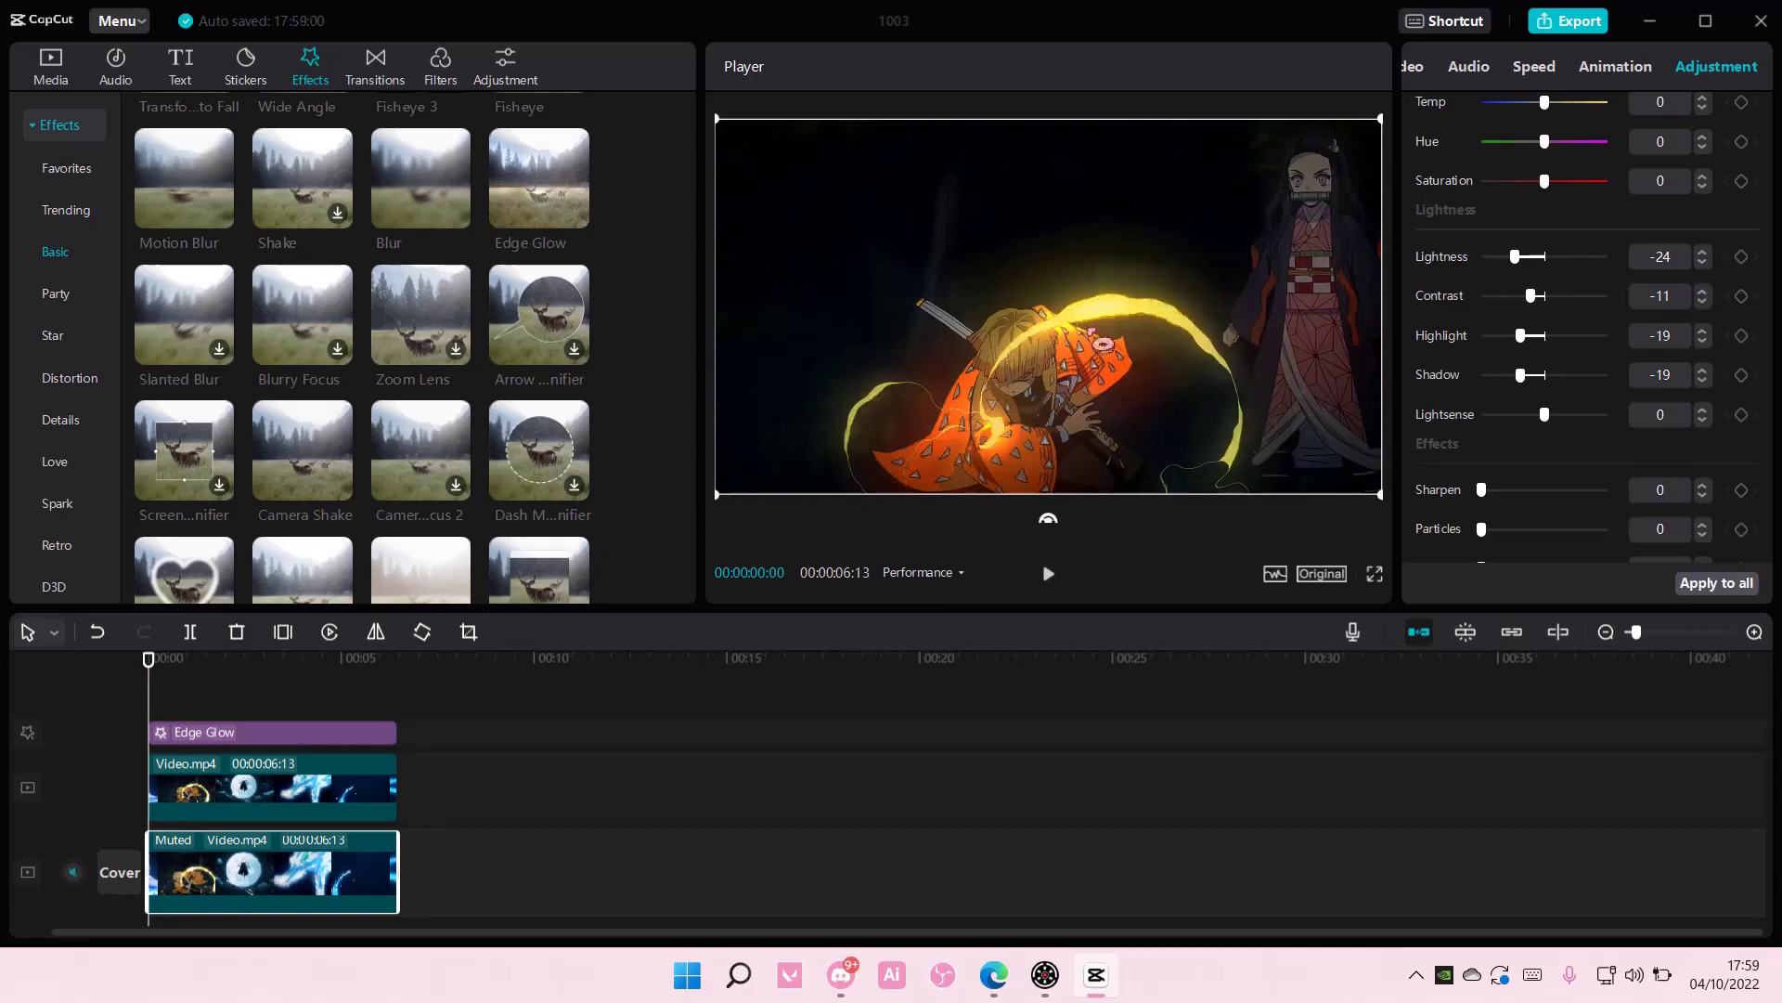
# - Raise the Edge Glow strength to 83 and play the edited video back
pyautogui.click(204, 732)
pyautogui.moveTo(1493, 207); pyautogui.dragTo(1617, 207)
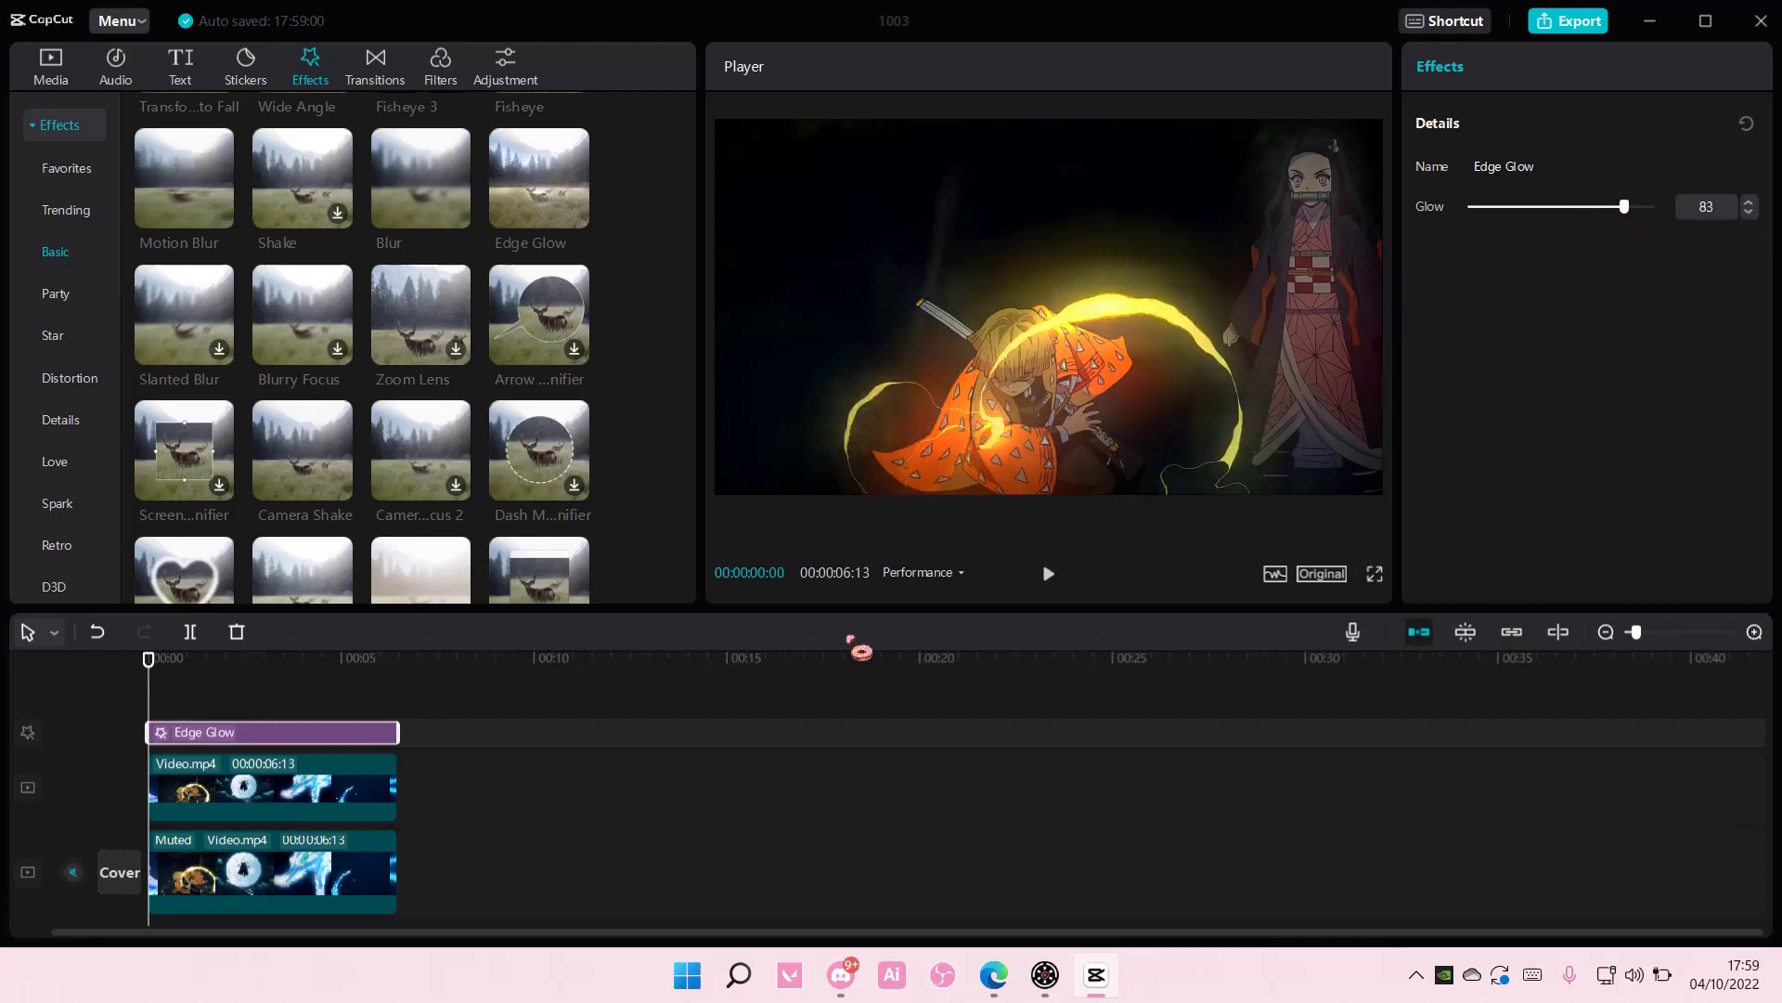
pyautogui.click(1047, 574)
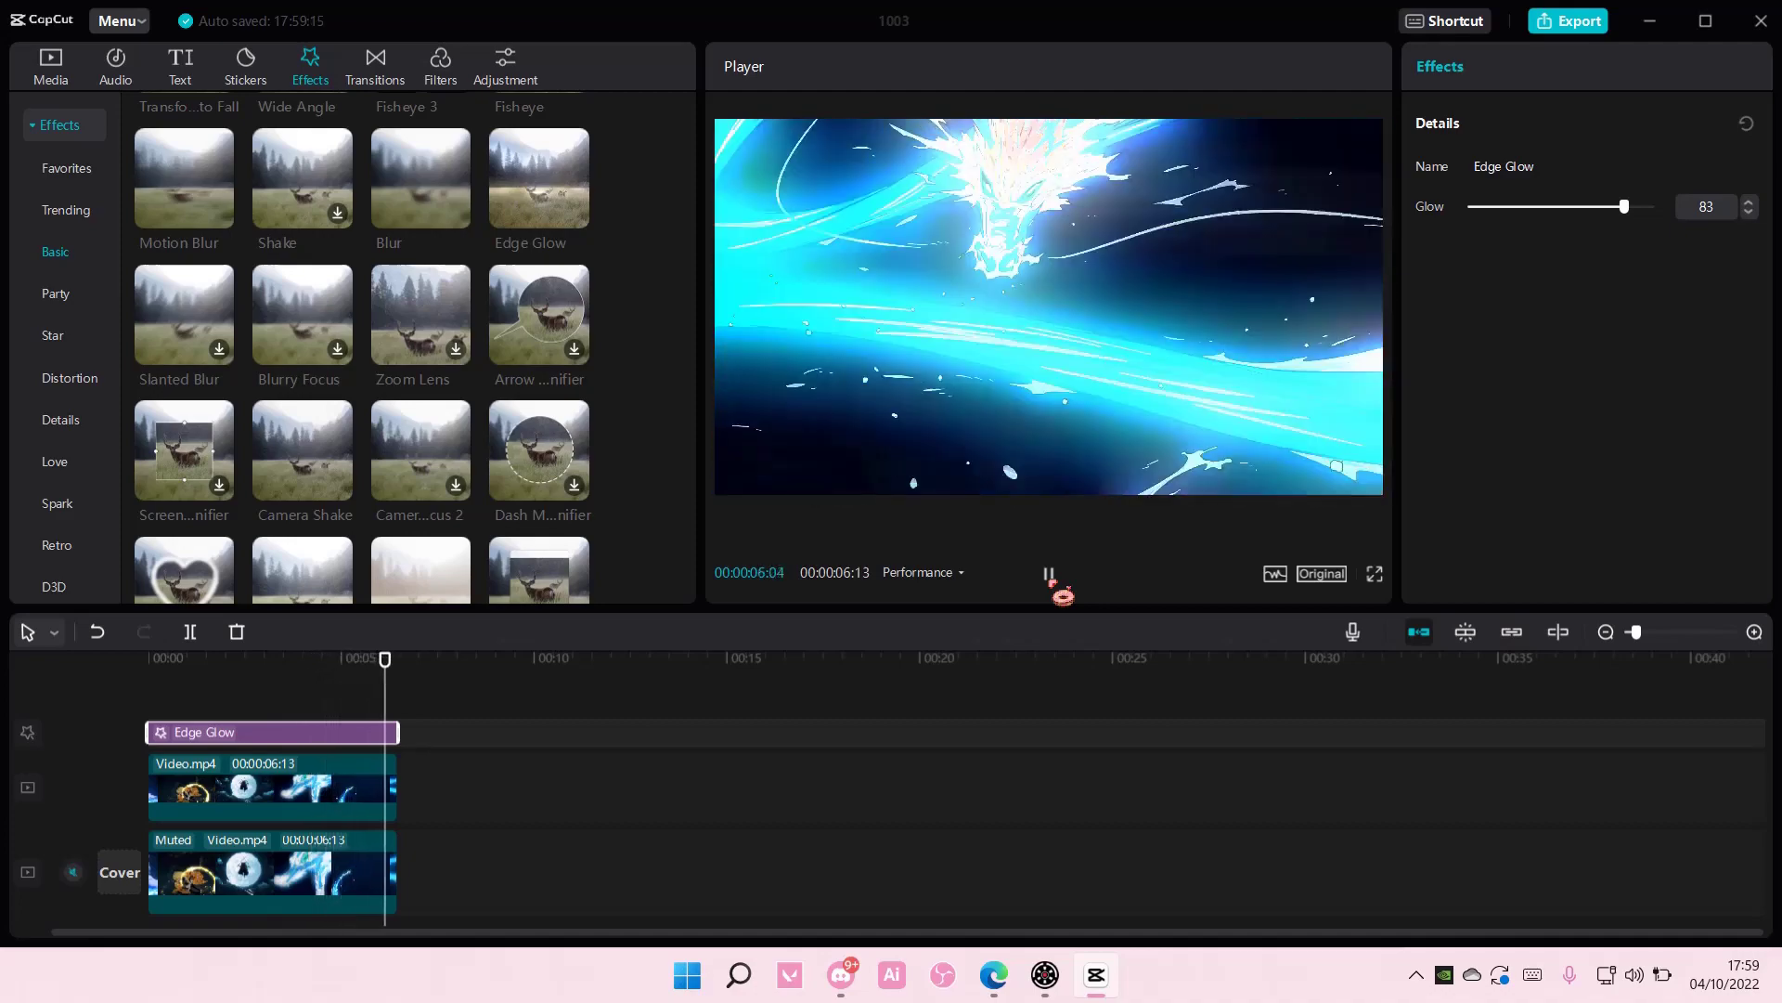
pyautogui.moveTo(398, 666); pyautogui.dragTo(140, 683)
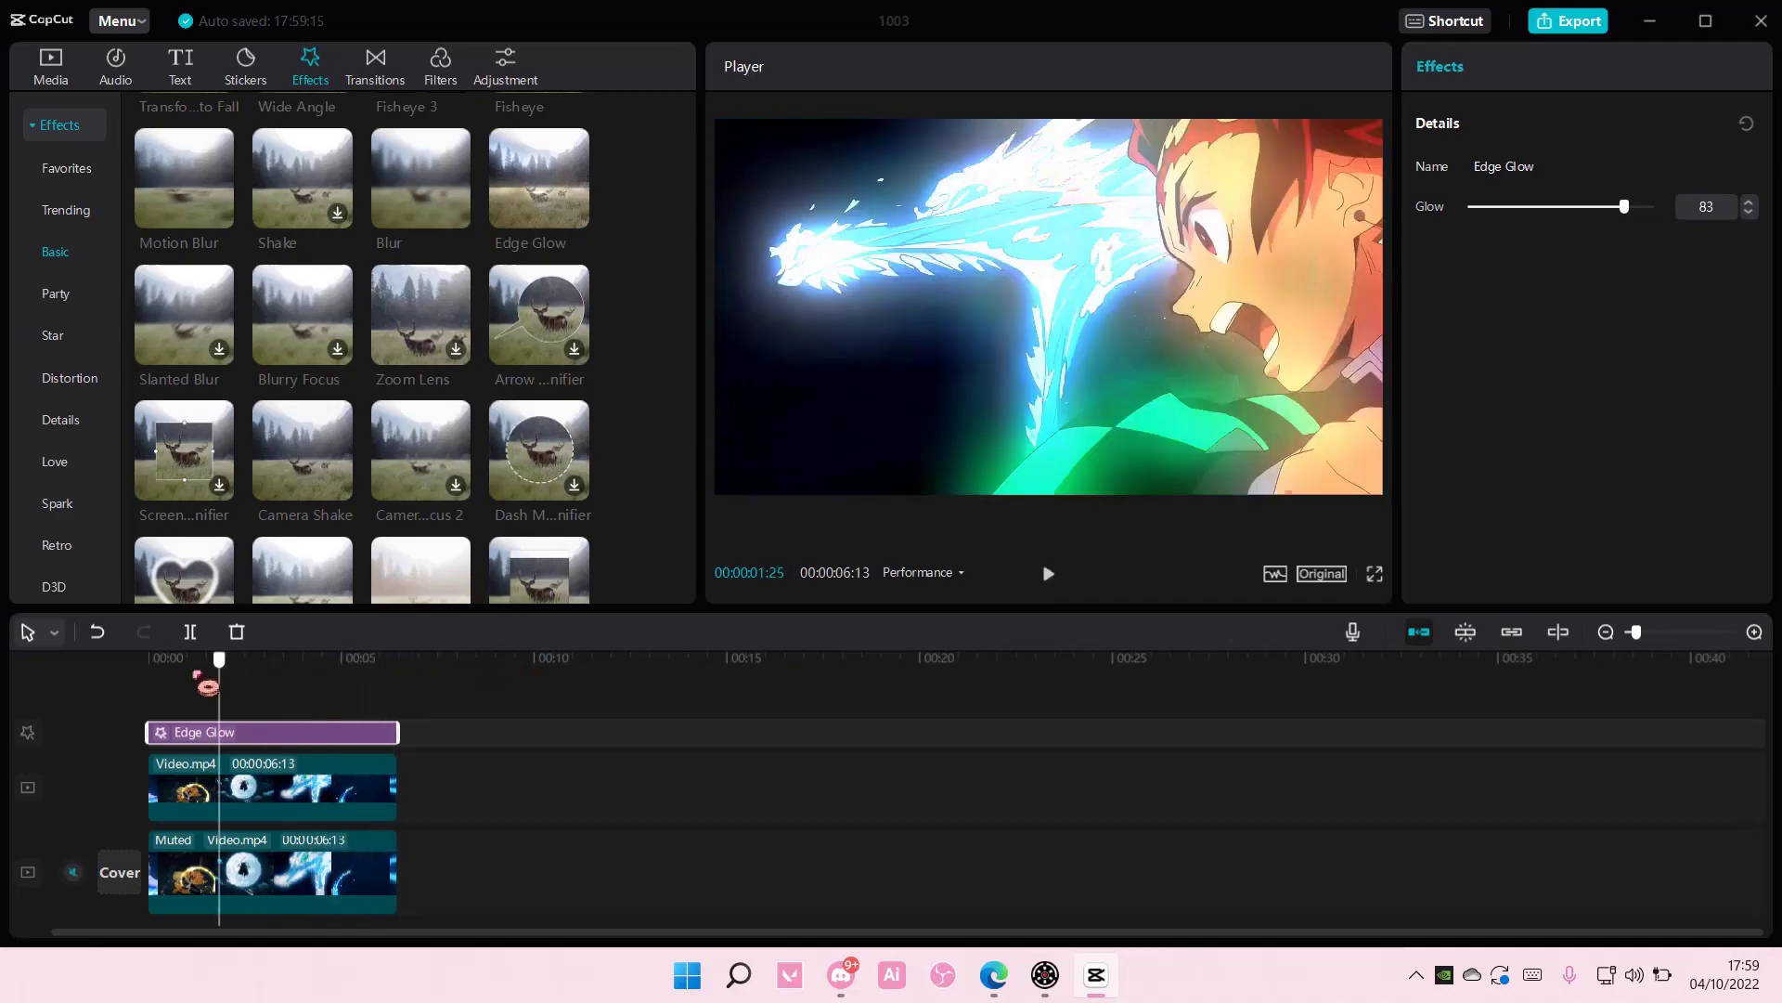